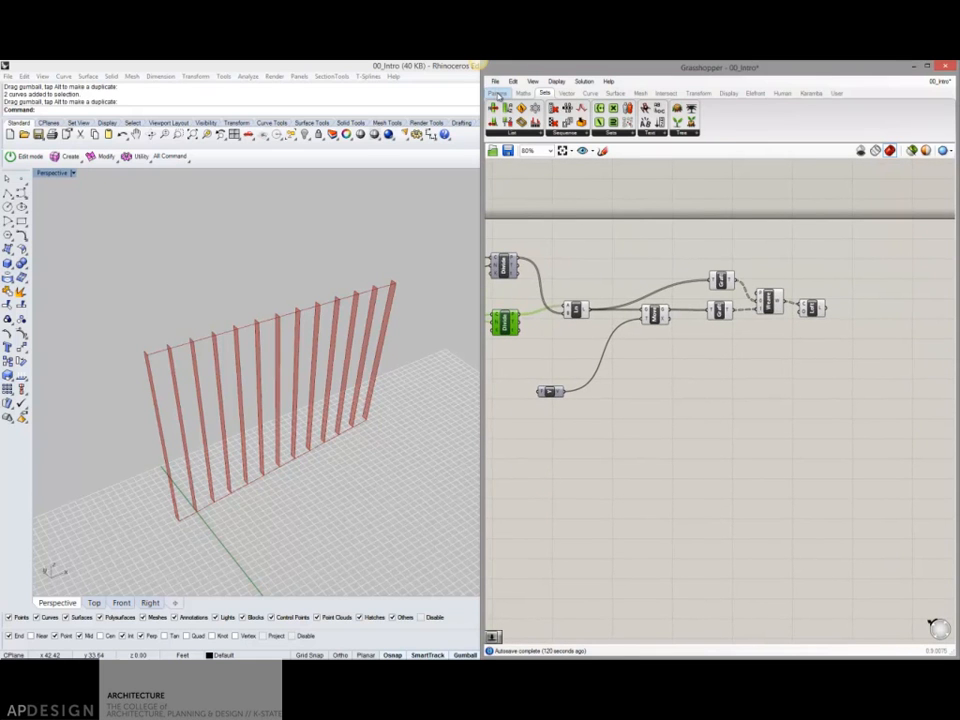
# Place a Scribble note on the canvas above the louver components.
pyautogui.click(498, 92)
pyautogui.click(718, 133)
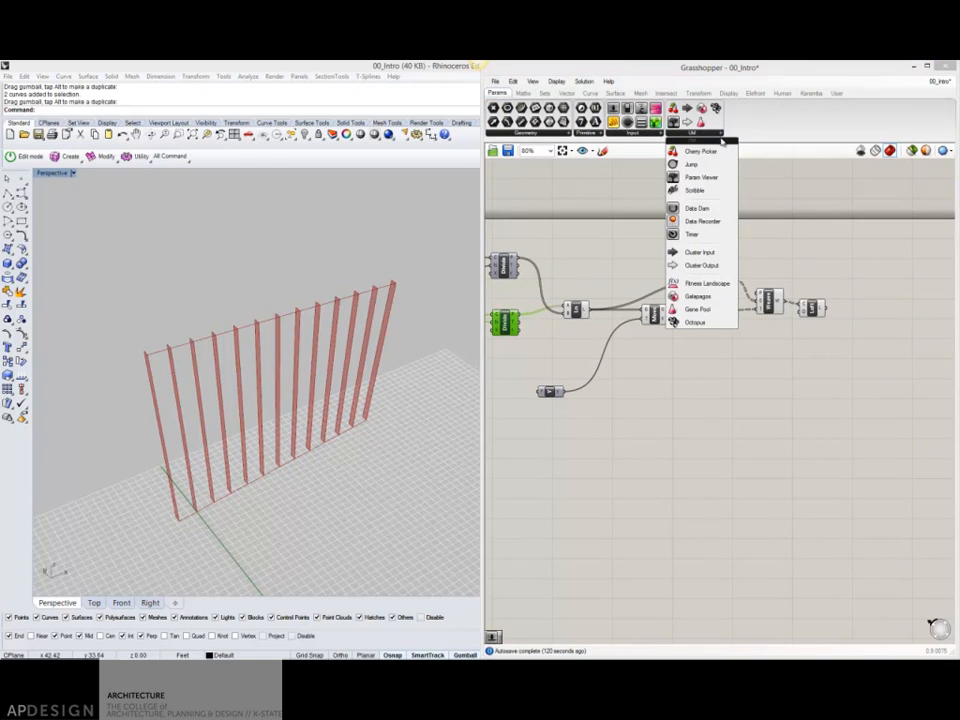
pyautogui.click(630, 133)
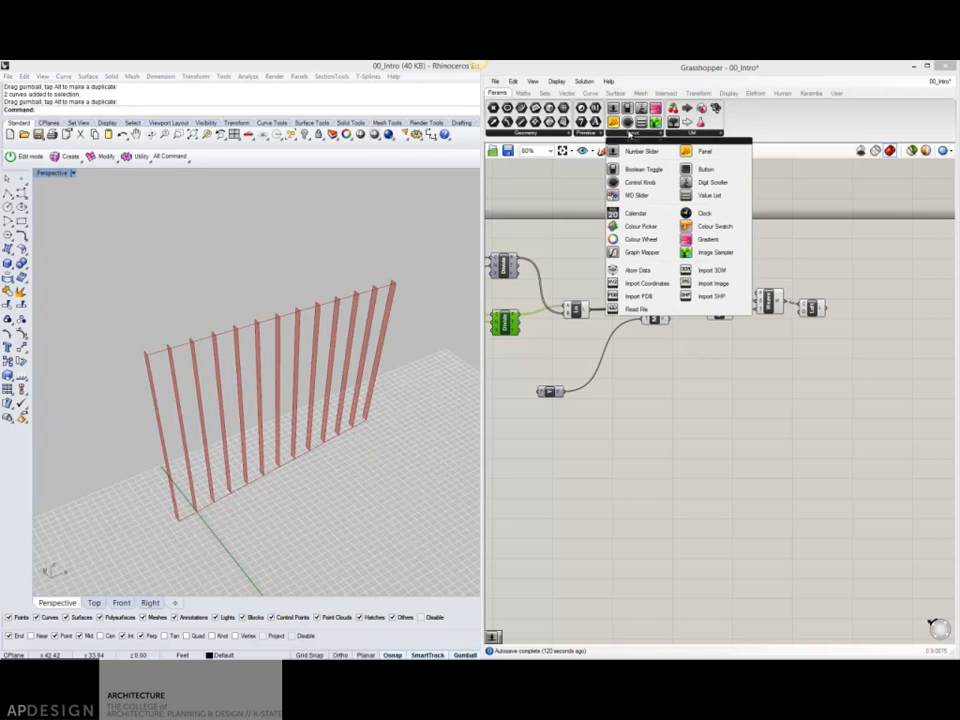
pyautogui.click(688, 141)
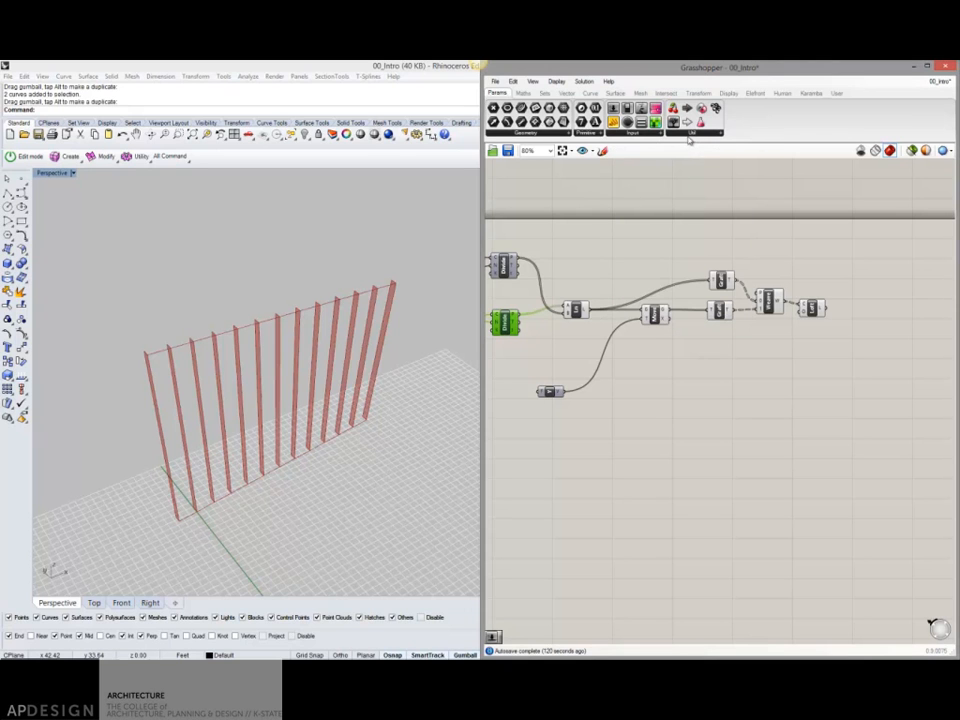
pyautogui.click(596, 133)
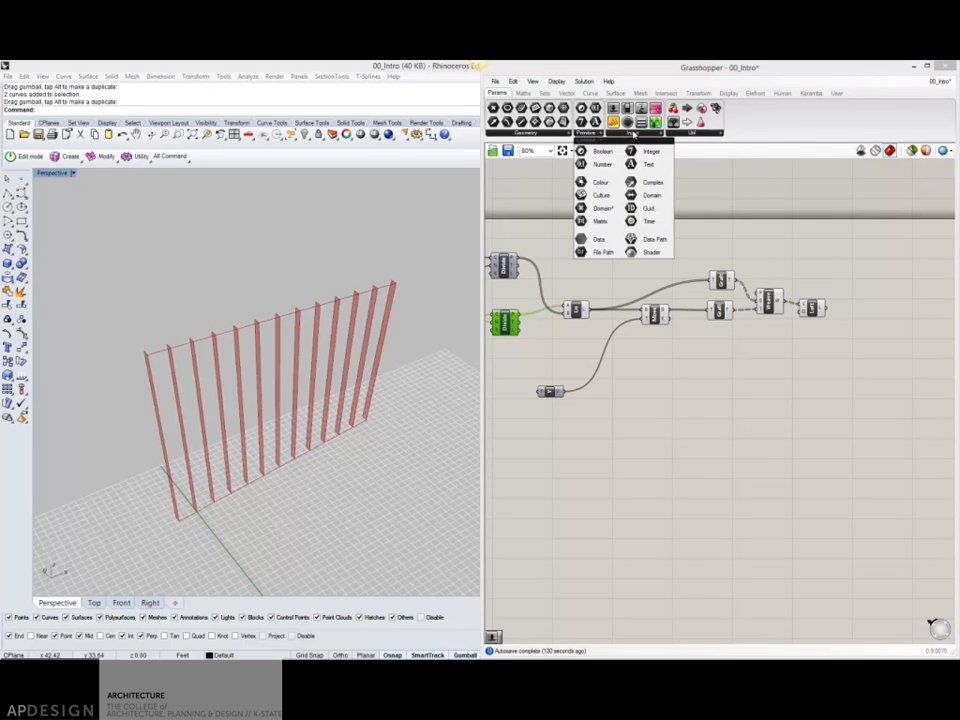
pyautogui.click(632, 133)
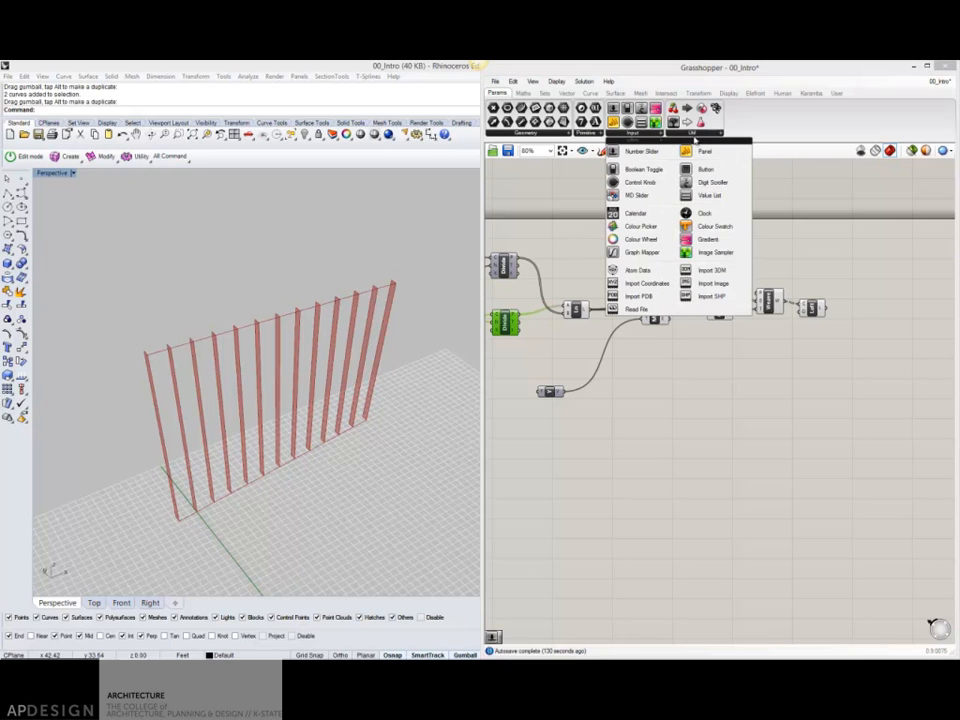
pyautogui.click(694, 133)
pyautogui.click(690, 189)
pyautogui.click(605, 240)
# Change the Scribble text to "Creating Louvers".
pyautogui.doubleClick(603, 234)
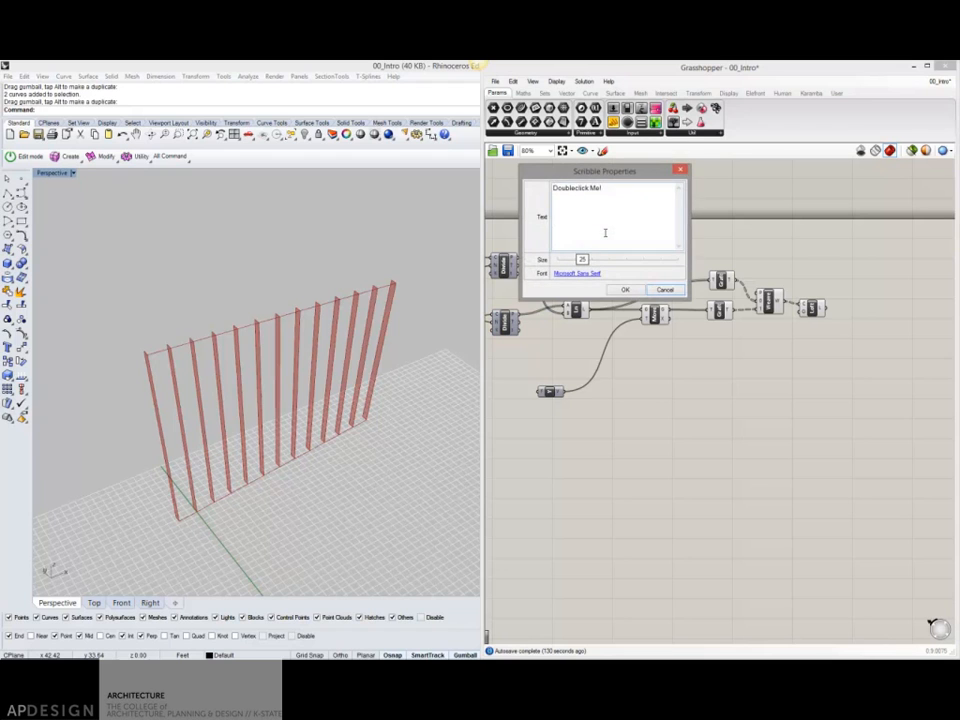
pyautogui.moveTo(607, 196); pyautogui.dragTo(528, 193)
pyautogui.write('Creating Louvers')
pyautogui.click(624, 289)
pyautogui.scroll(-3, 694, 251)
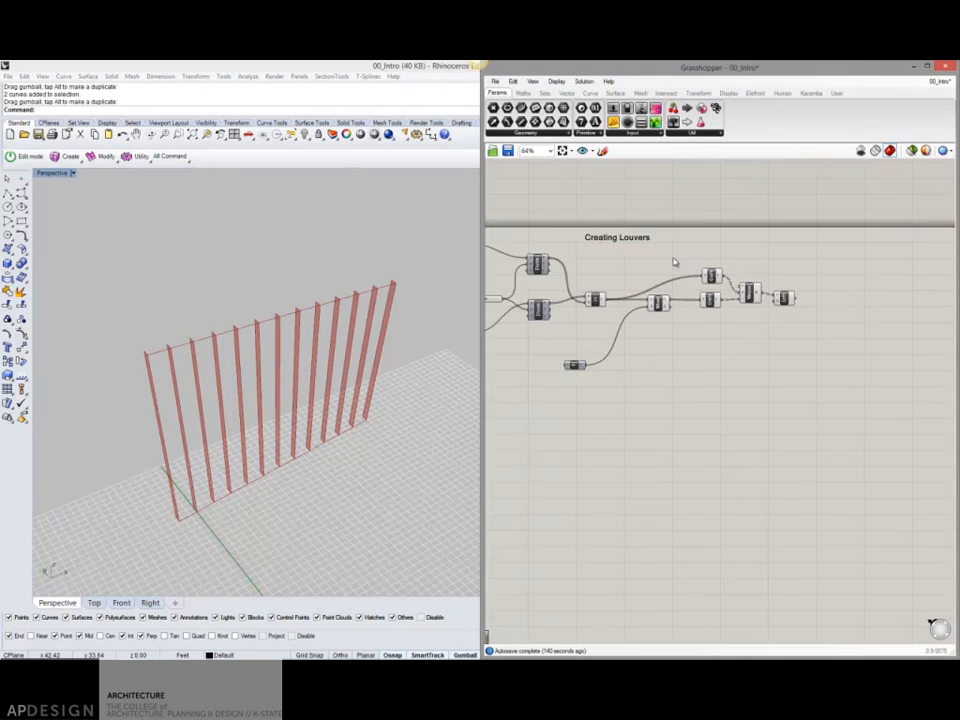
# Reposition the Unit Y vector component slightly closer to the Move component.
pyautogui.scroll(3, 620, 335)
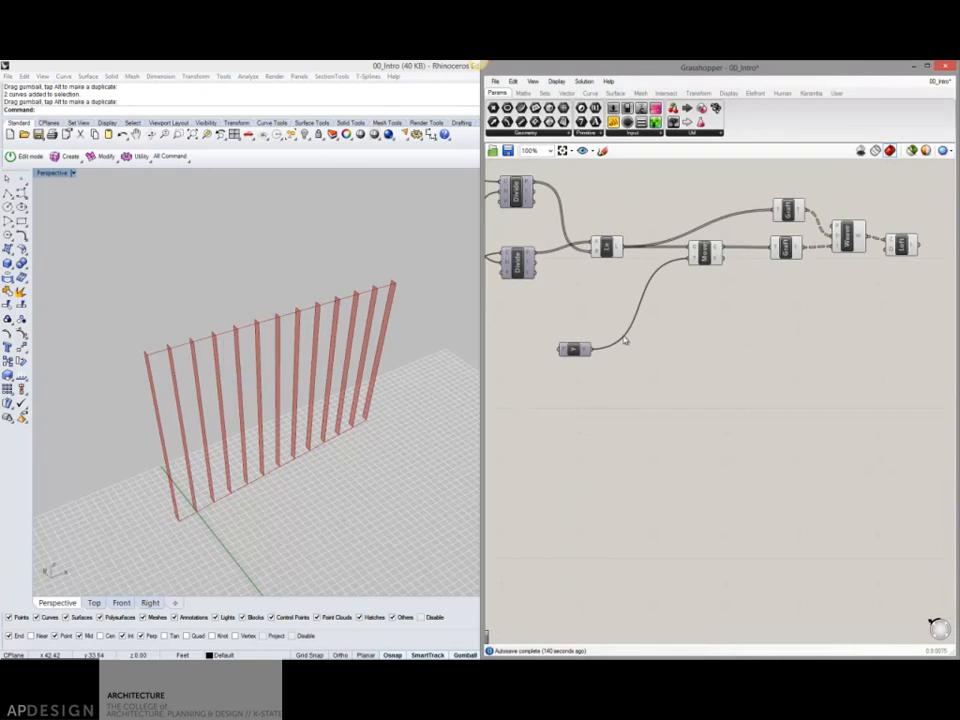
pyautogui.moveTo(573, 352); pyautogui.dragTo(586, 338)
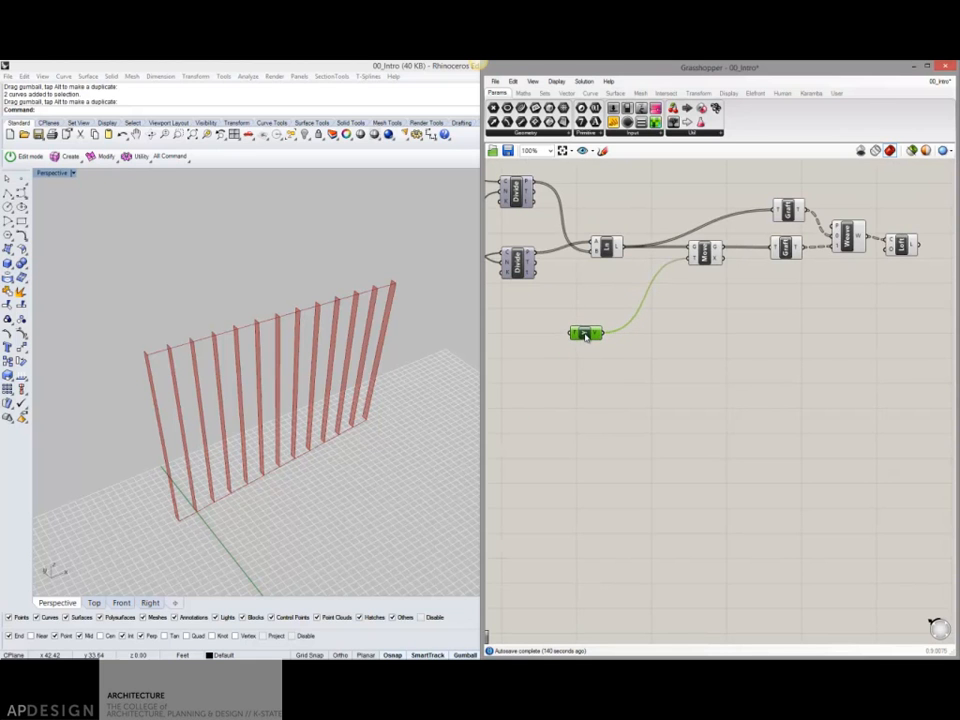
pyautogui.moveTo(590, 341); pyautogui.dragTo(617, 342, button='right')
pyautogui.moveTo(332, 387); pyautogui.dragTo(340, 404, button='right')
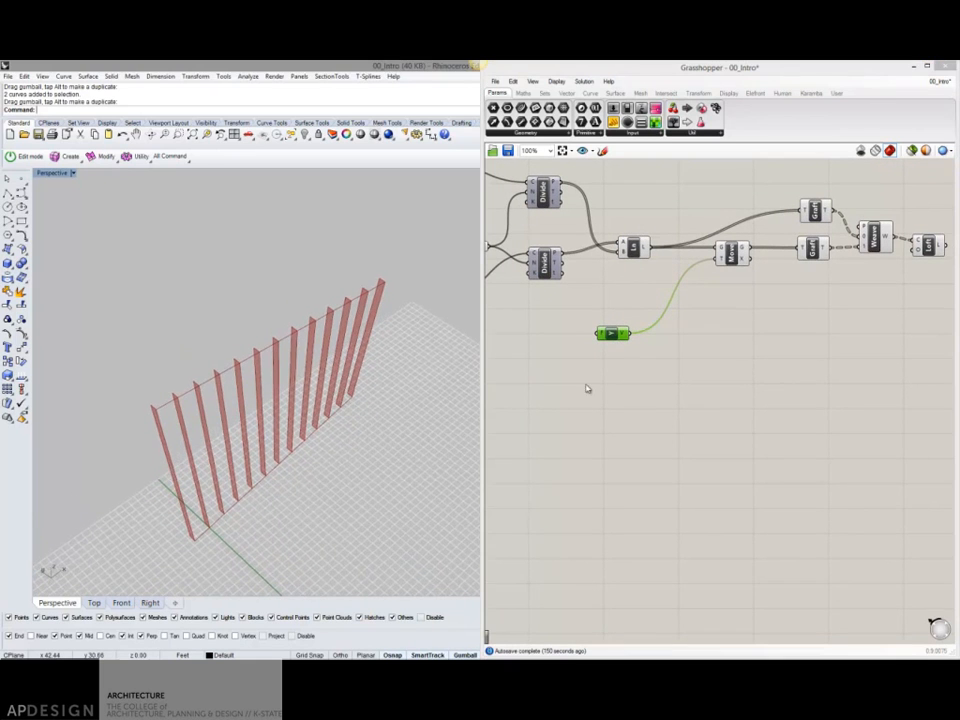
pyautogui.moveTo(604, 384); pyautogui.dragTo(642, 368, button='right')
# Turn off the preview of the Move, both Graft, Weave and Loft components.
pyautogui.click(677, 237)
pyautogui.moveTo(684, 259); pyautogui.dragTo(653, 274, button='right')
pyautogui.click(750, 258)
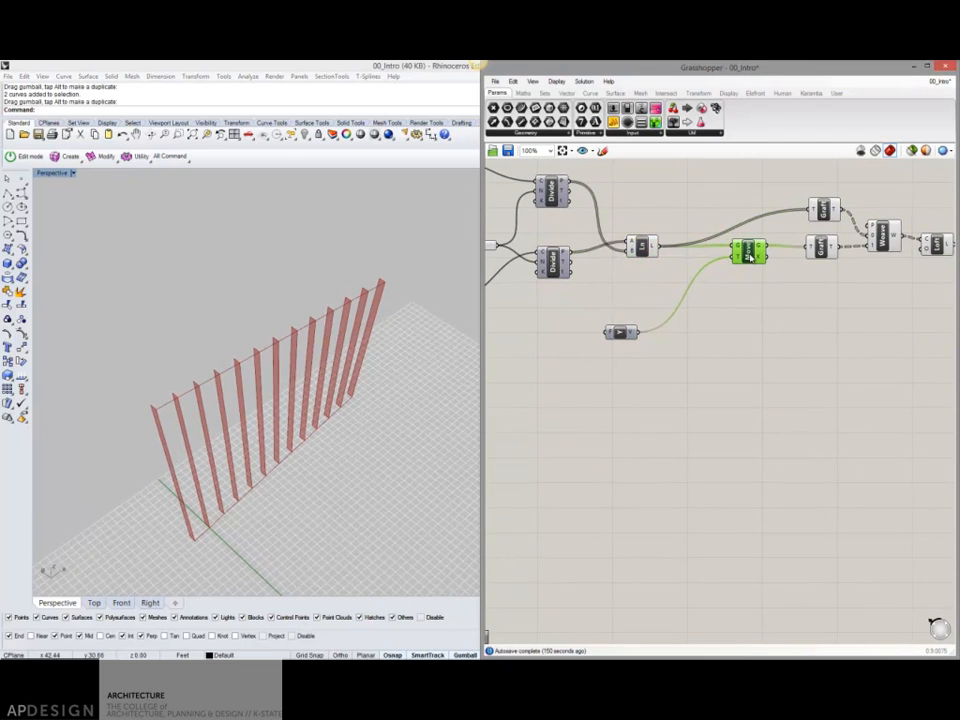
pyautogui.click(639, 251)
pyautogui.moveTo(352, 330)
pyautogui.mouseDown(button='right')
pyautogui.moveTo(360, 334)
pyautogui.moveTo(348, 340)
pyautogui.mouseUp(button='right')
pyautogui.moveTo(903, 302); pyautogui.dragTo(817, 324, button='right')
pyautogui.moveTo(881, 318); pyautogui.dragTo(660, 206)
pyautogui.middleClick(715, 208)
pyautogui.click(743, 182)
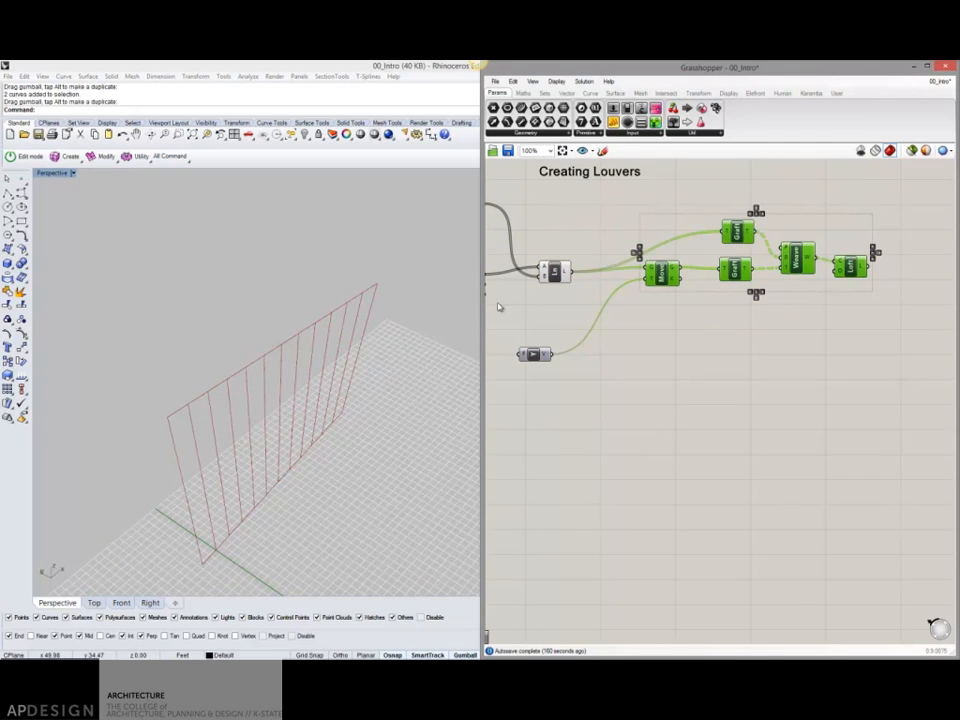
# Highlight the Line component's output in the model and view it from another angle.
pyautogui.click(562, 274)
pyautogui.moveTo(368, 336); pyautogui.dragTo(347, 377, button='right')
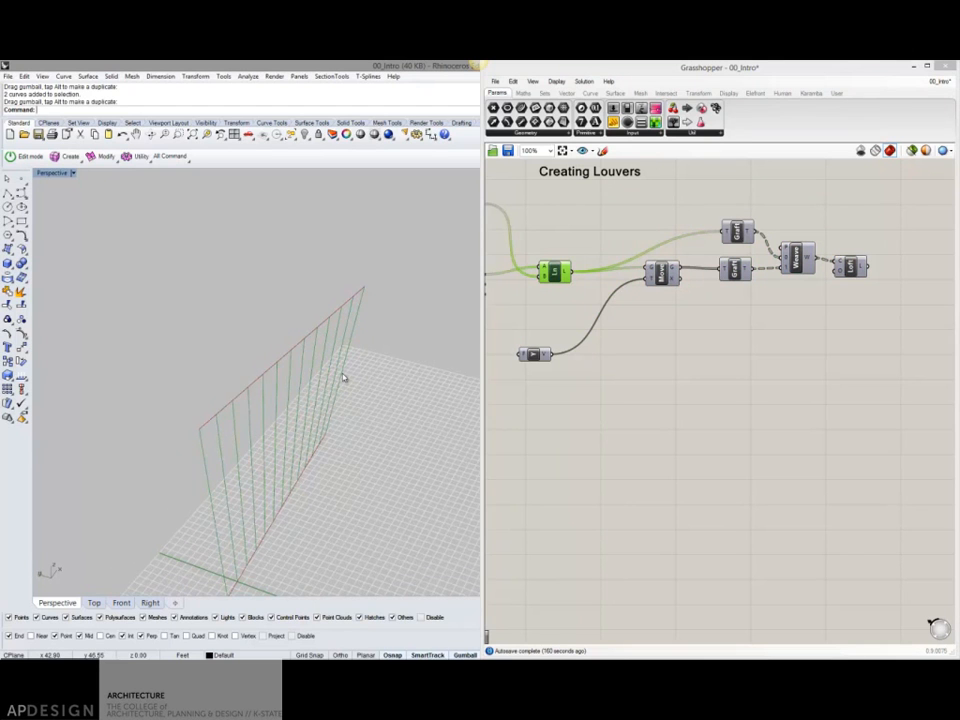
pyautogui.moveTo(358, 362); pyautogui.dragTo(344, 382, button='right')
pyautogui.click(555, 318)
pyautogui.moveTo(570, 314); pyautogui.dragTo(633, 303, button='right')
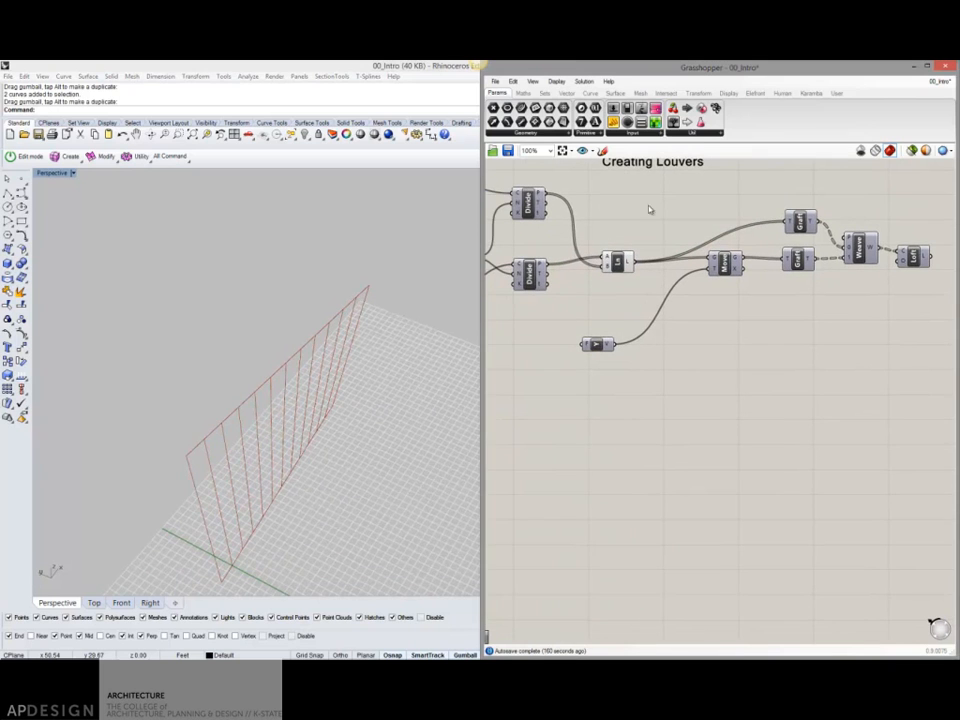
pyautogui.click(594, 93)
pyautogui.click(557, 131)
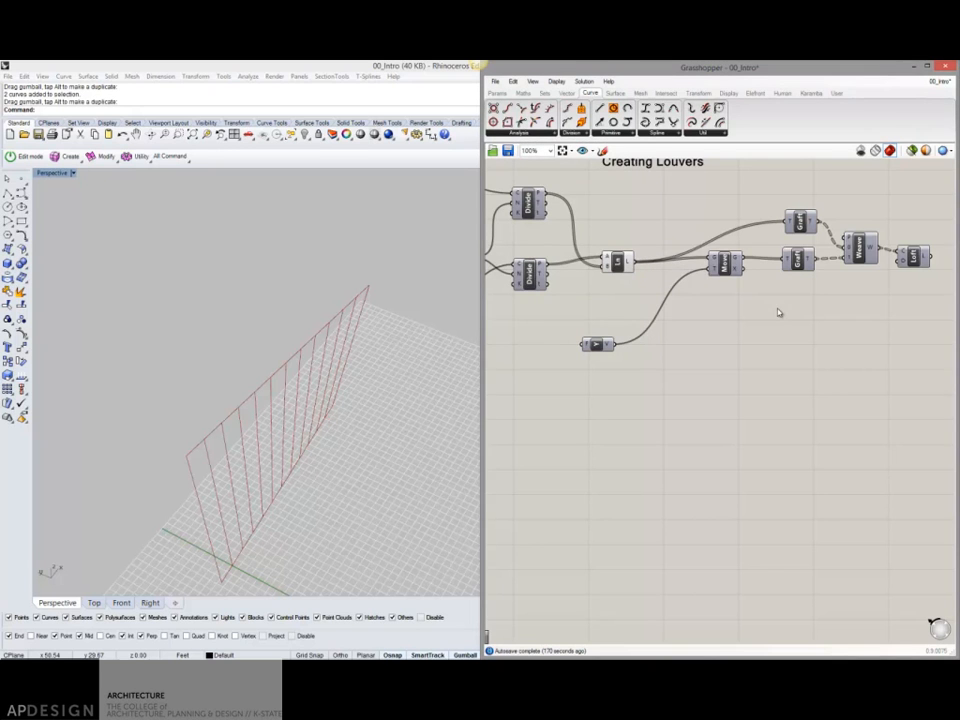
# Spread the two Divide Curve components apart vertically, ahead of the Line component.
pyautogui.moveTo(673, 221); pyautogui.dragTo(690, 264, button='right')
pyautogui.moveTo(628, 266); pyautogui.dragTo(671, 266, button='right')
pyautogui.click(601, 254)
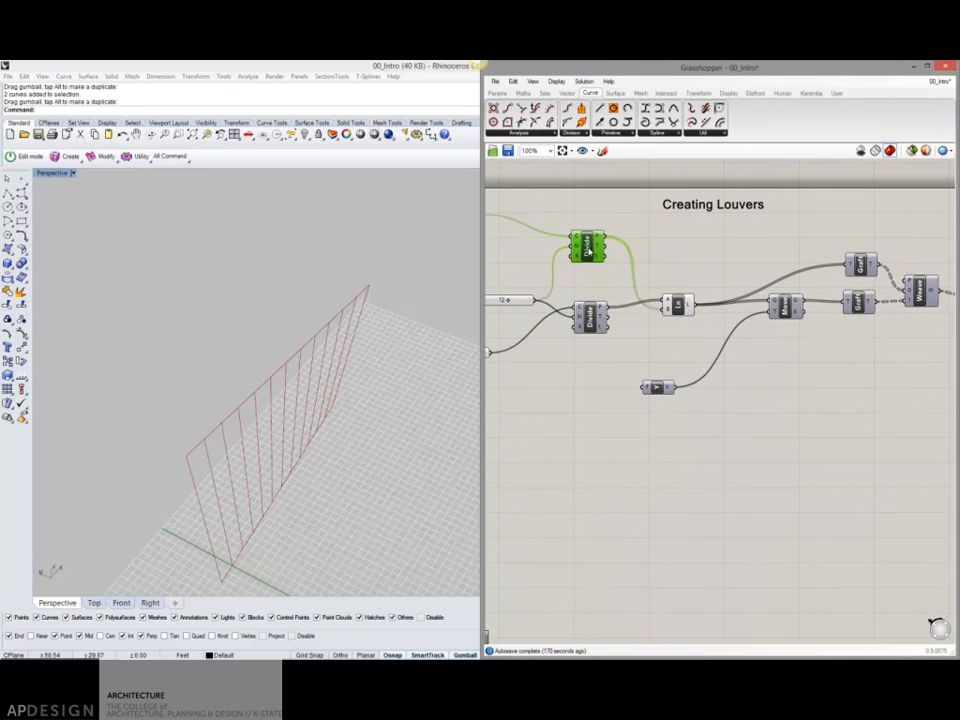
pyautogui.click(590, 310)
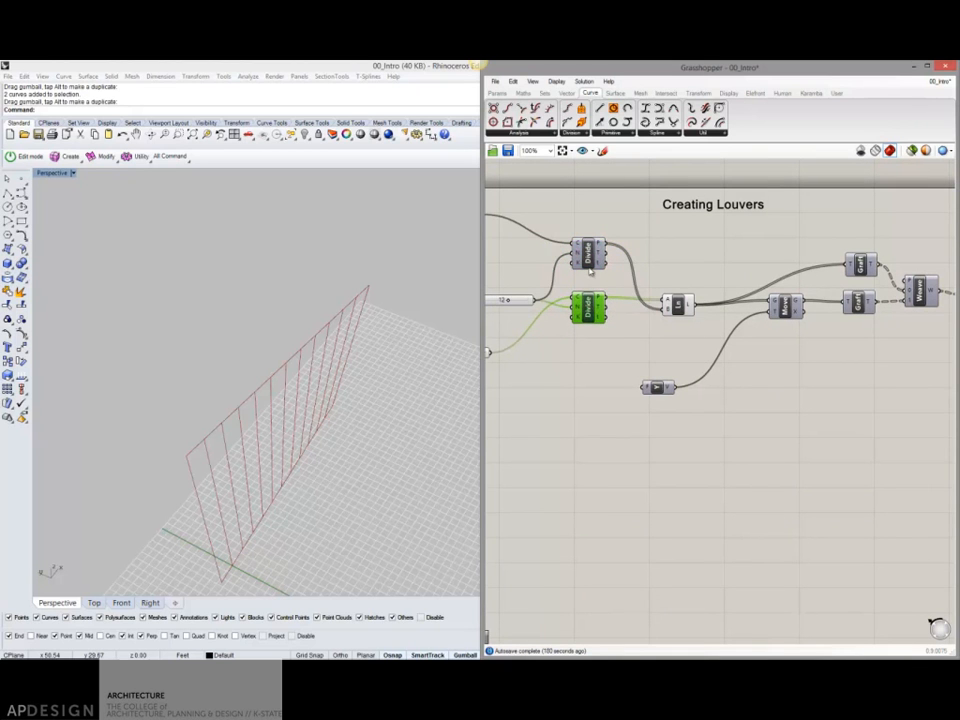
pyautogui.click(590, 256)
pyautogui.moveTo(346, 344); pyautogui.dragTo(354, 381, button='right')
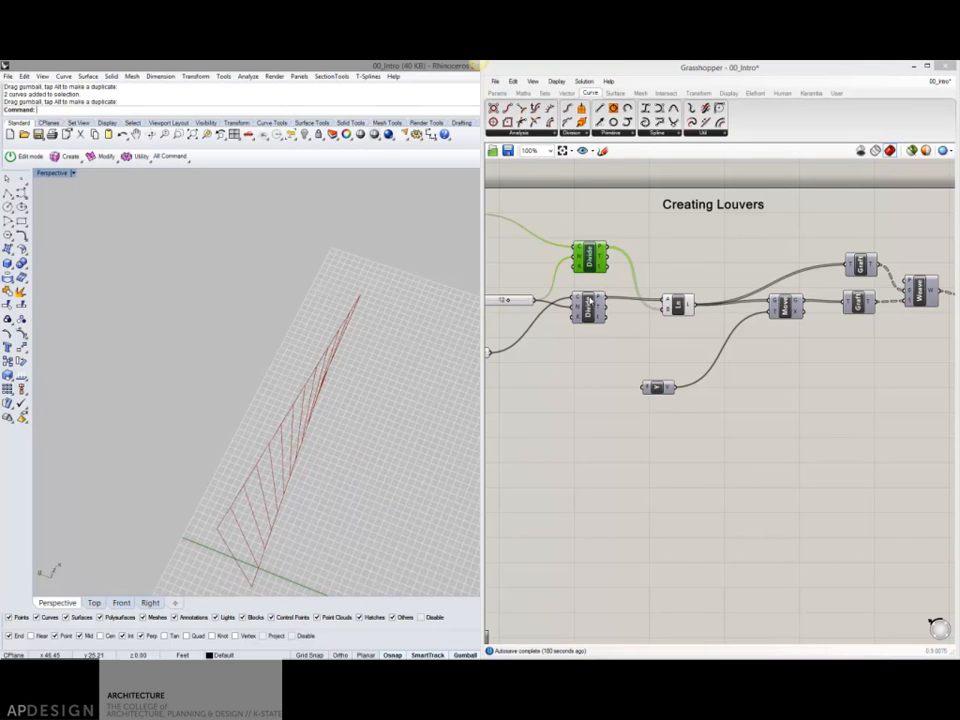
pyautogui.moveTo(588, 309); pyautogui.dragTo(594, 341)
pyautogui.click(594, 251)
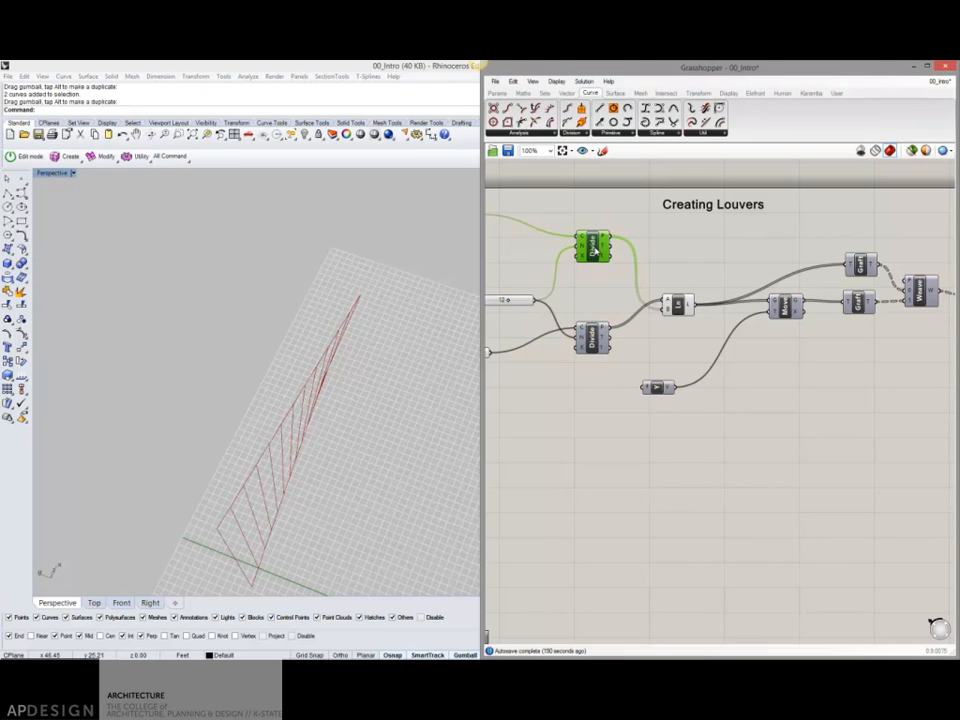
# Examine the divided curves from several angles along with the outputs of the upper Divide Curve component.
pyautogui.moveTo(369, 403); pyautogui.dragTo(290, 367, button='right')
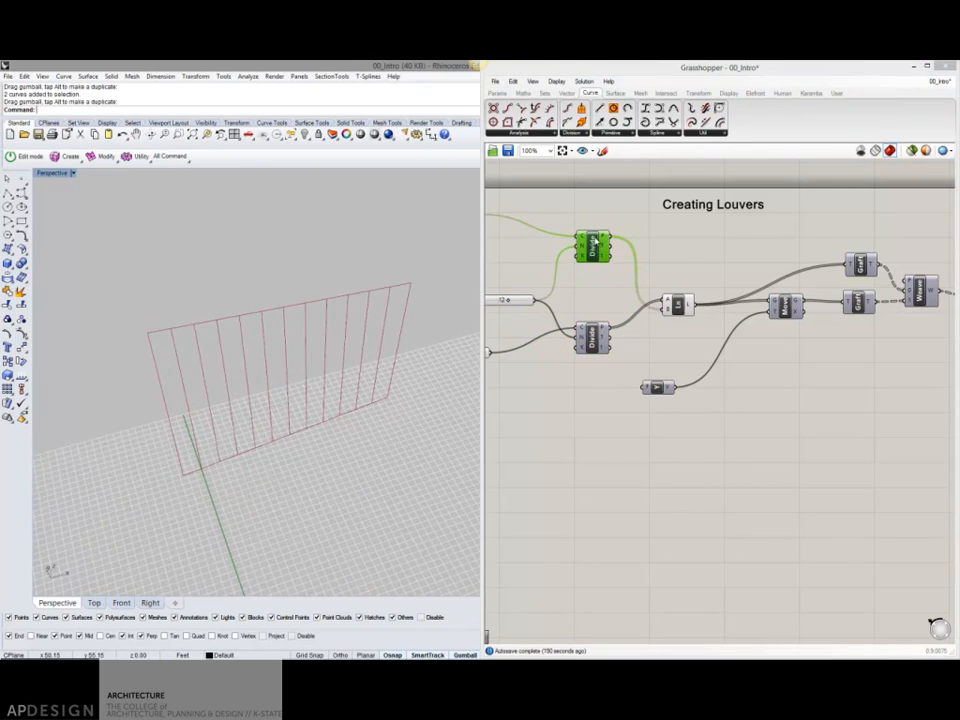
pyautogui.moveTo(354, 281); pyautogui.dragTo(423, 289, button='right')
pyautogui.moveTo(401, 343); pyautogui.dragTo(328, 317, button='right')
pyautogui.moveTo(598, 277); pyautogui.dragTo(582, 274, button='right')
pyautogui.moveTo(577, 249); pyautogui.dragTo(580, 250)
pyautogui.moveTo(609, 261); pyautogui.dragTo(601, 296, button='right')
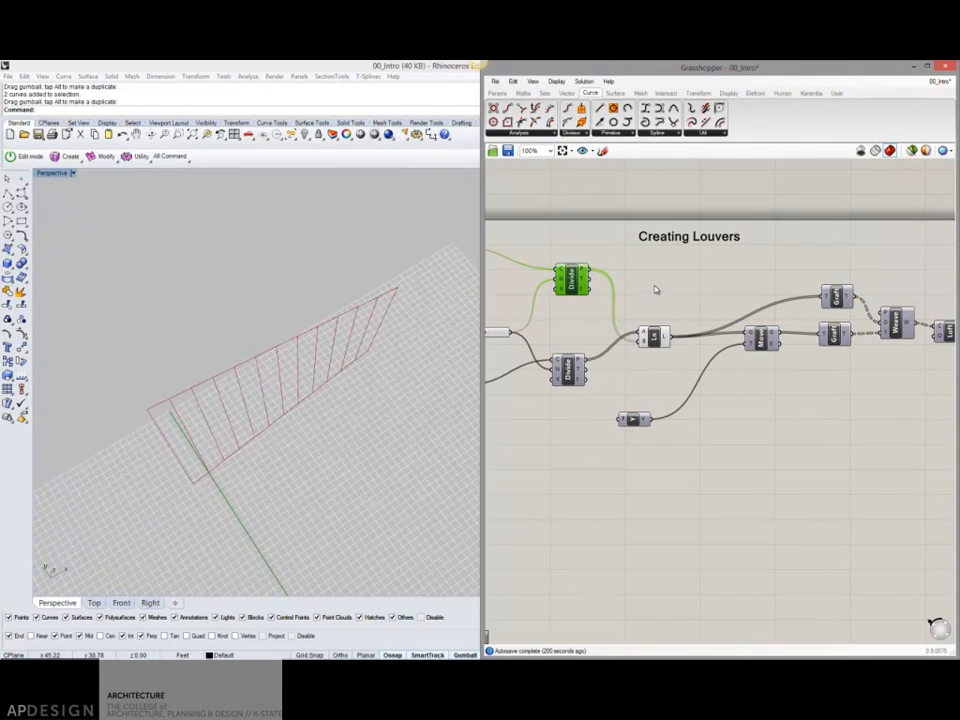
pyautogui.moveTo(583, 281)
pyautogui.moveTo(193, 392); pyautogui.dragTo(330, 343, button='right')
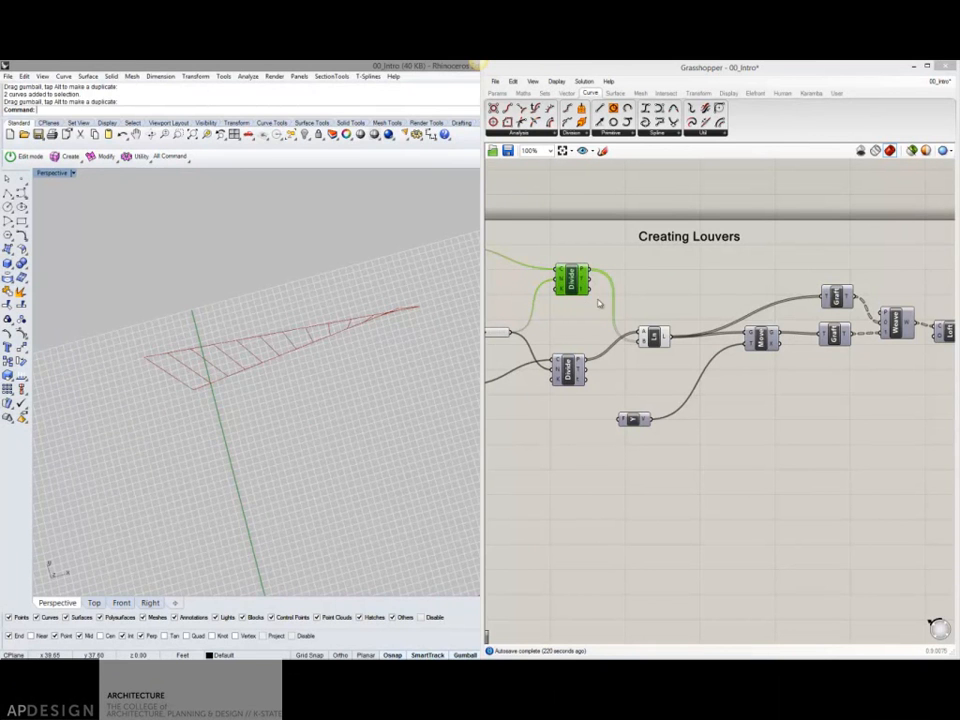
pyautogui.click(646, 284)
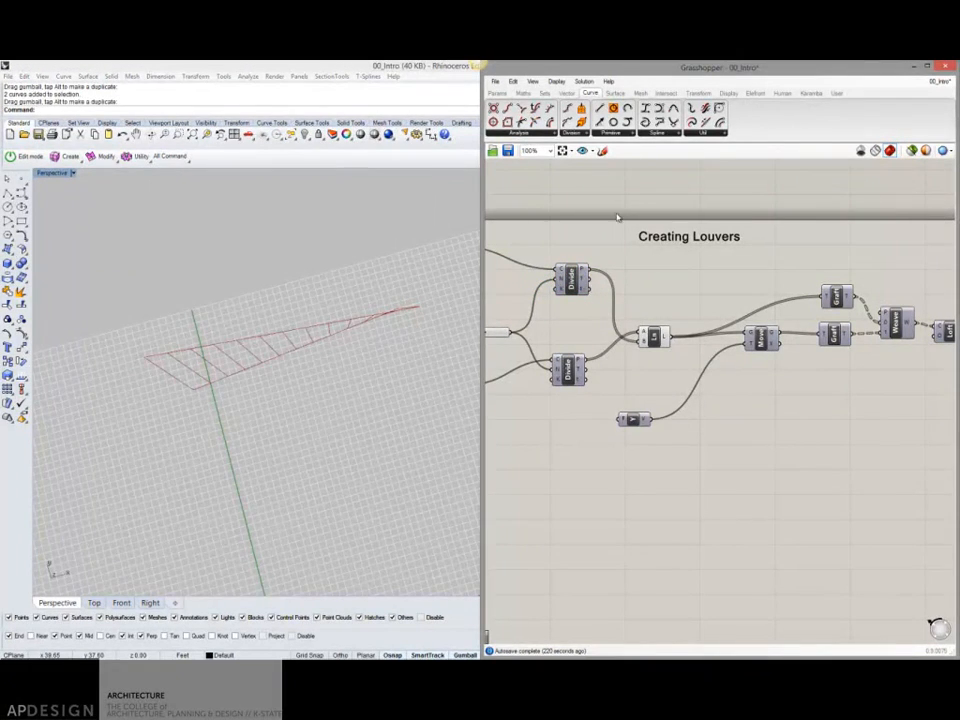
# Add a vector Rotate component and feed the upper Divide Curve's tangents into its vector input.
pyautogui.click(569, 93)
pyautogui.click(655, 133)
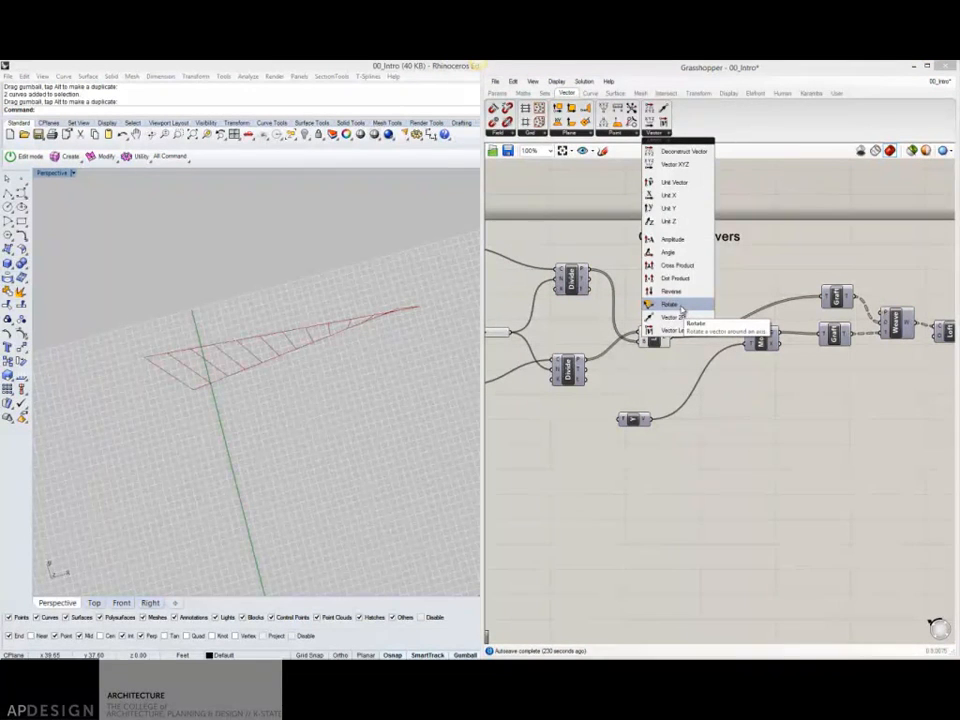
pyautogui.moveTo(681, 310); pyautogui.dragTo(660, 281)
pyautogui.moveTo(589, 268); pyautogui.dragTo(648, 277)
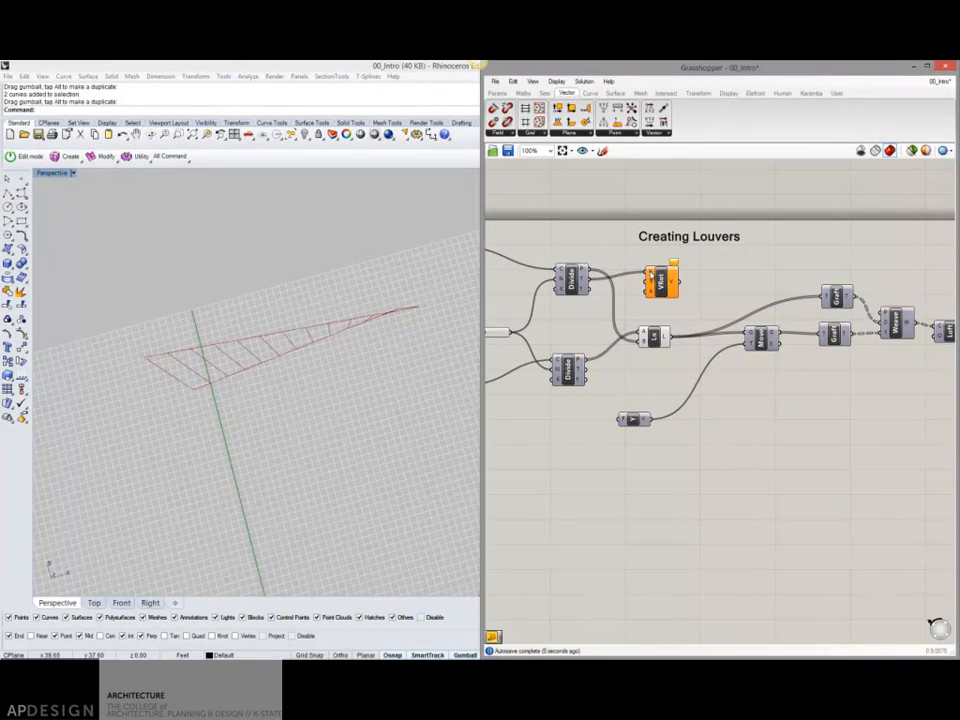
pyautogui.moveTo(650, 278)
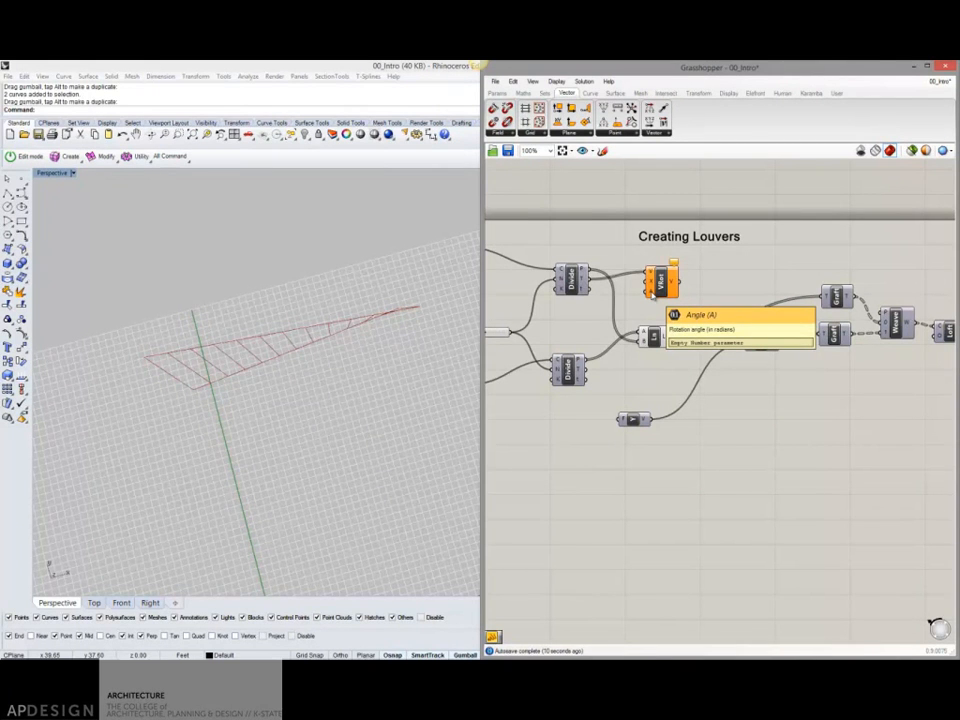
pyautogui.moveTo(661, 295); pyautogui.dragTo(710, 280)
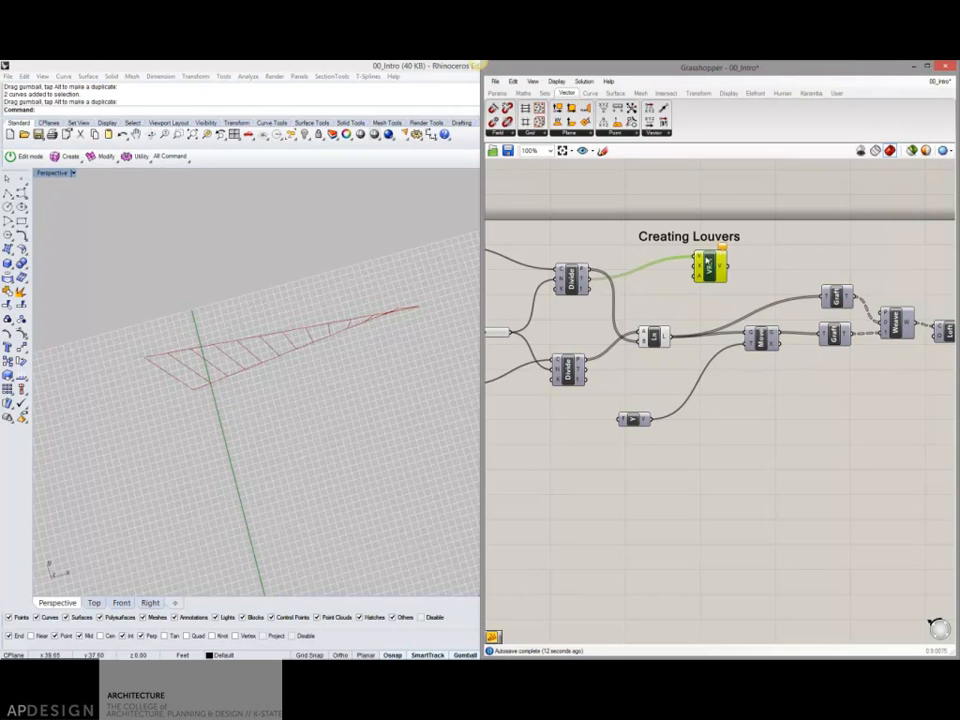
# Connect the Line output to the vector Rotate component's axis input and space the two components apart.
pyautogui.moveTo(343, 321); pyautogui.dragTo(367, 299, button='right')
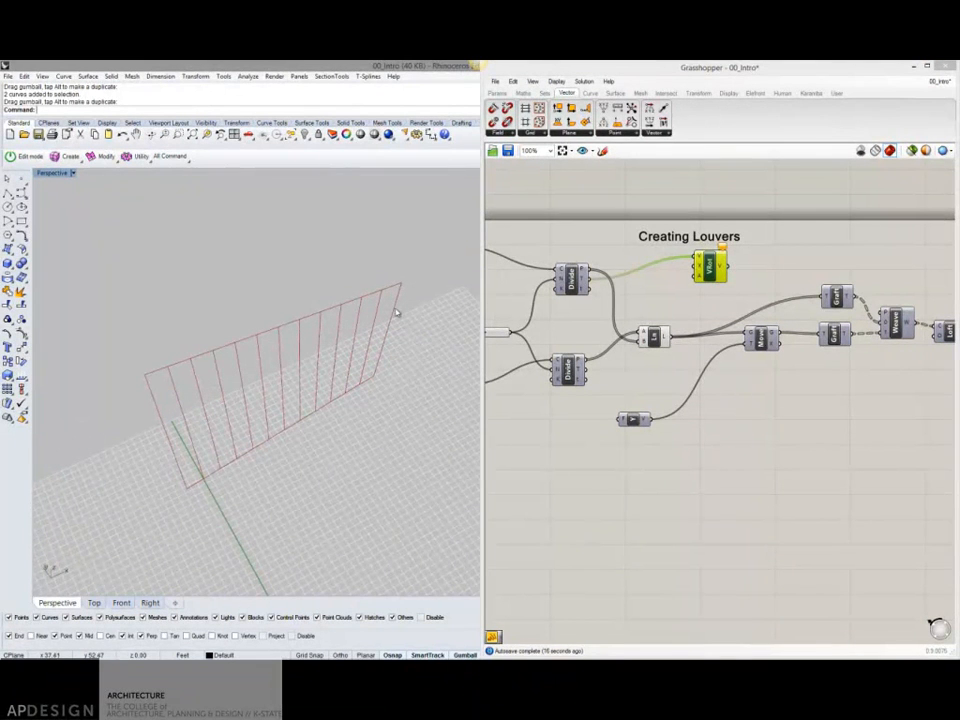
pyautogui.moveTo(652, 336); pyautogui.dragTo(751, 272)
pyautogui.click(690, 282)
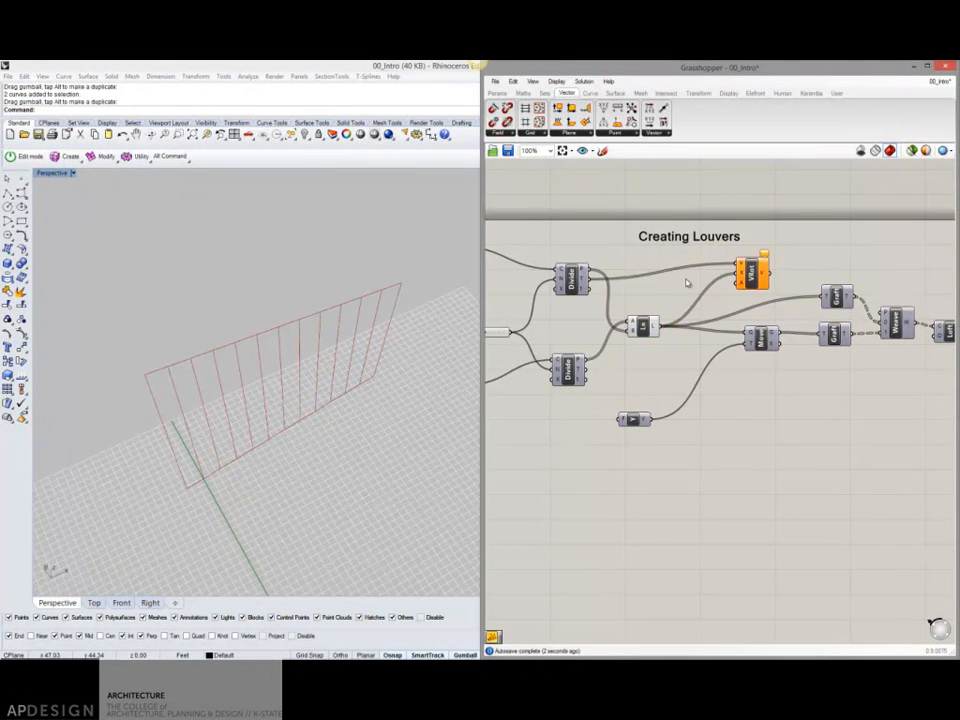
# Add a panel containing 90 between the upper Divide Curve and vector Rotate components.
pyautogui.doubleClick(679, 282)
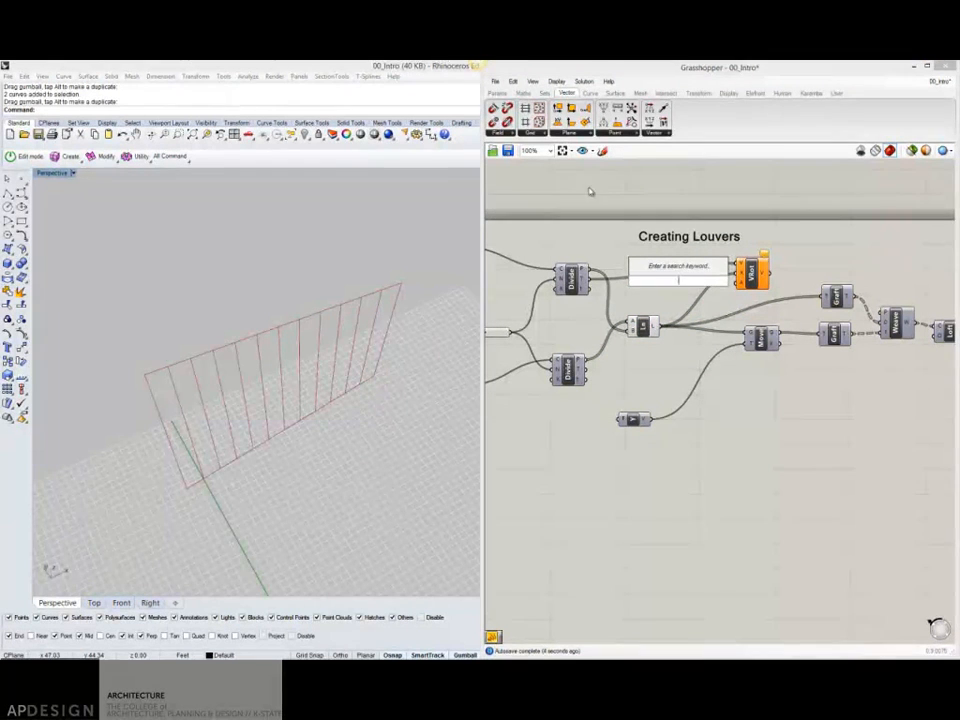
pyautogui.click(497, 92)
pyautogui.moveTo(612, 122); pyautogui.dragTo(680, 288)
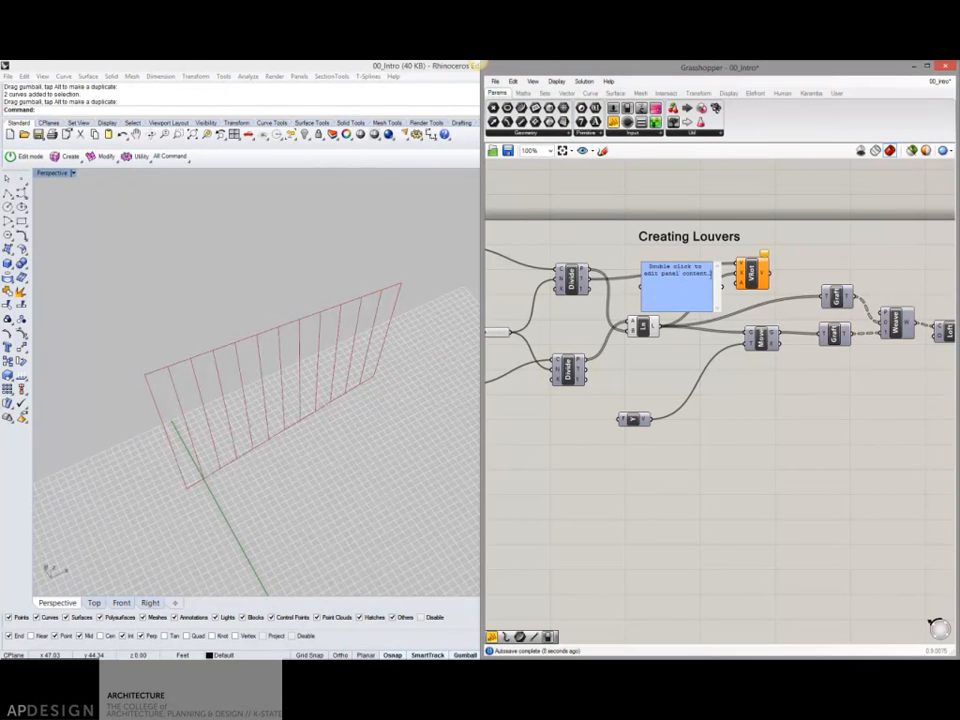
pyautogui.doubleClick(648, 270)
pyautogui.write('90')
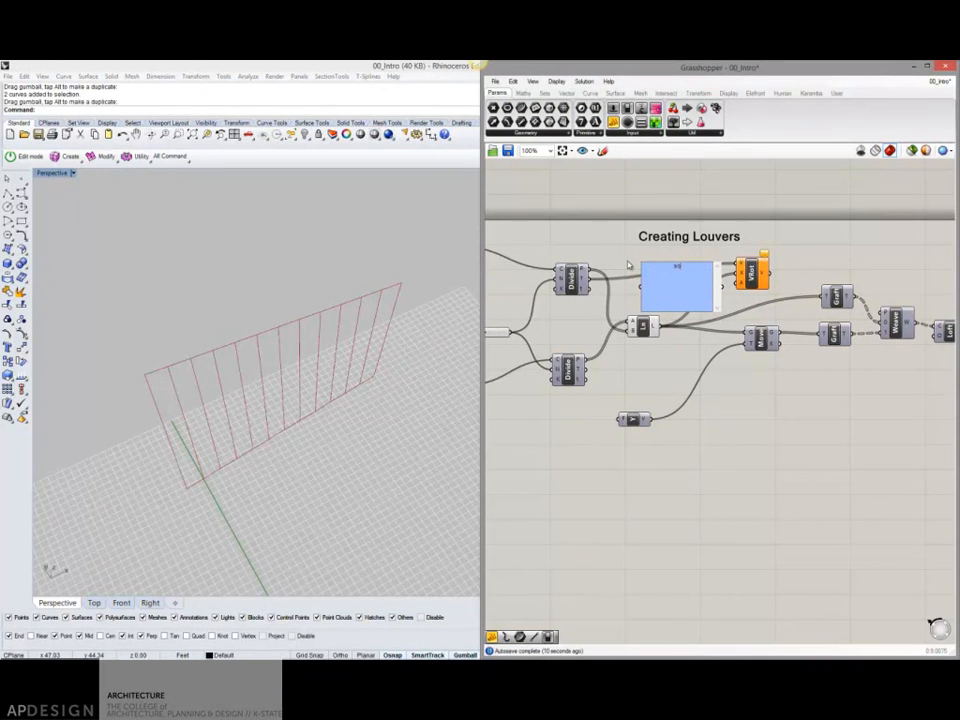
pyautogui.click(614, 267)
# Shrink the 90 panel and shift it to leave room before the vector Rotate component.
pyautogui.moveTo(718, 306); pyautogui.dragTo(687, 297)
pyautogui.click(749, 282)
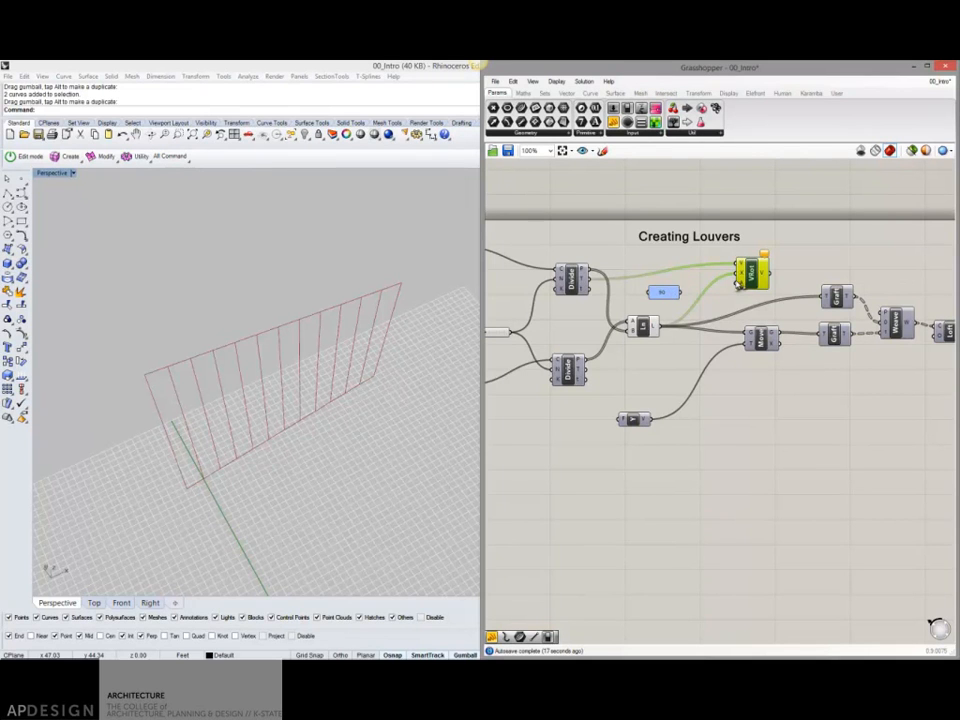
pyautogui.moveTo(672, 296); pyautogui.dragTo(662, 294)
# Add a Radians component between the 90 panel and the vector Rotate component to convert the panel's degrees.
pyautogui.doubleClick(694, 289)
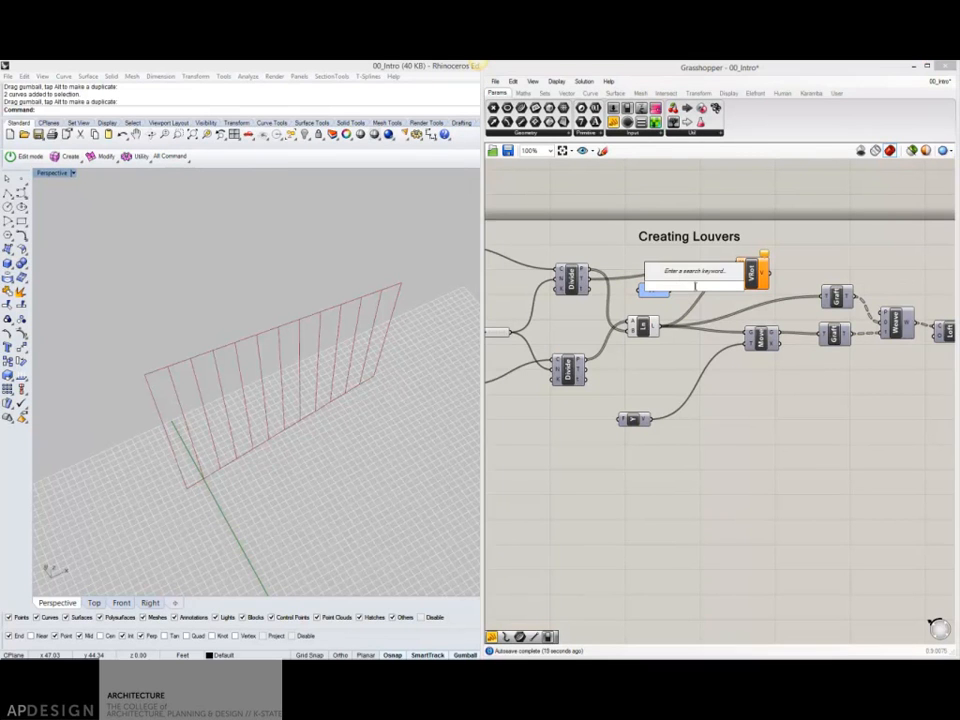
pyautogui.write('rad')
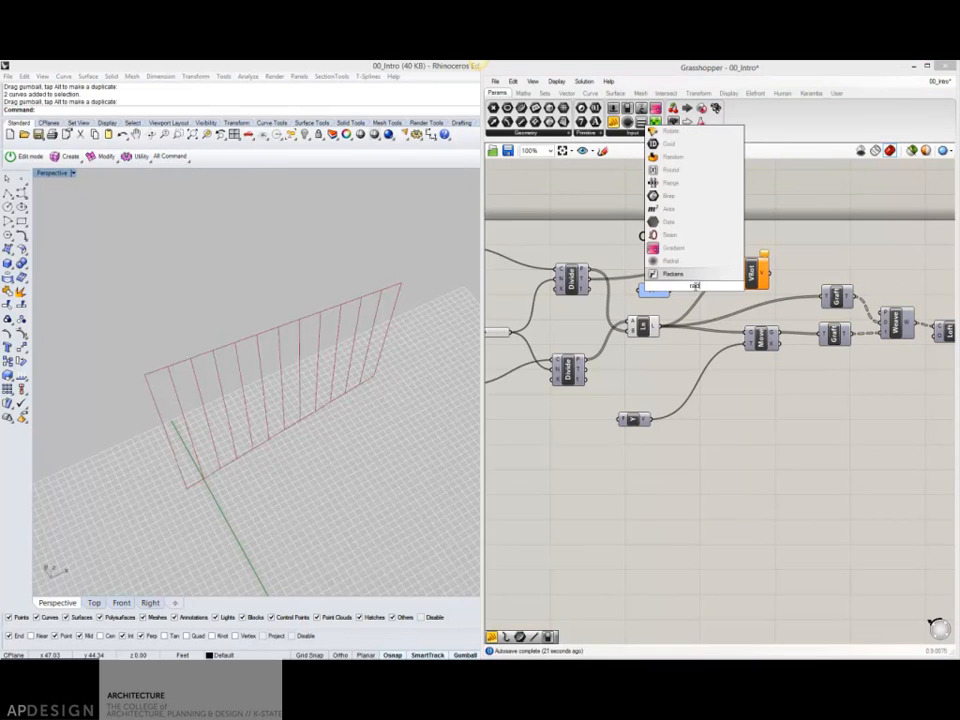
pyautogui.click(676, 274)
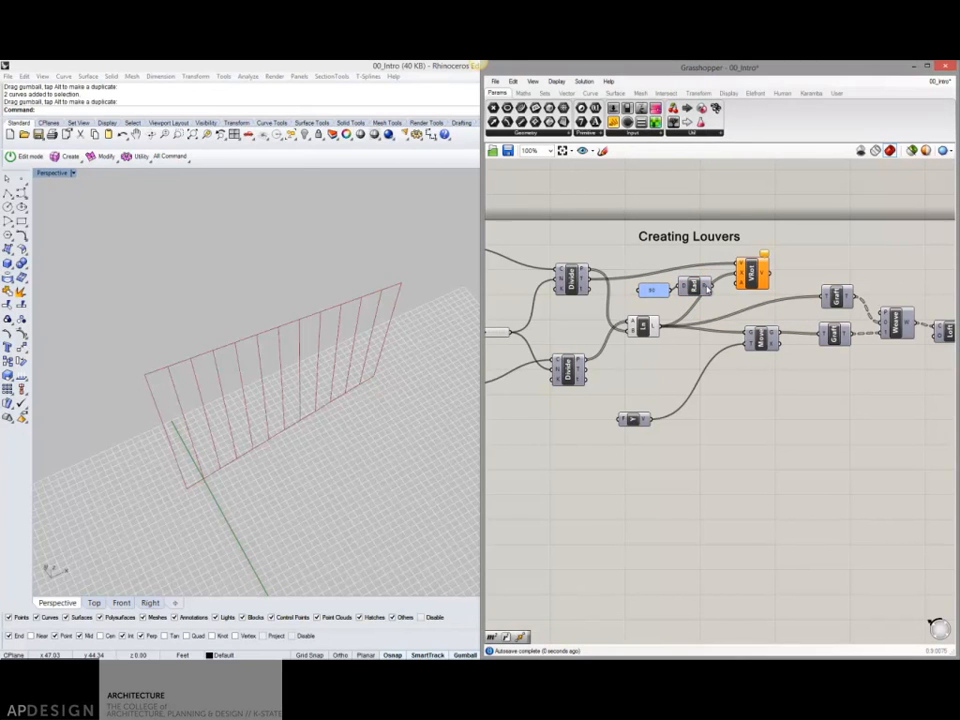
# Inspect the Radians component's output in a temporary panel and remove that panel.
pyautogui.click(614, 123)
pyautogui.click(777, 403)
pyautogui.moveTo(712, 286); pyautogui.dragTo(737, 401)
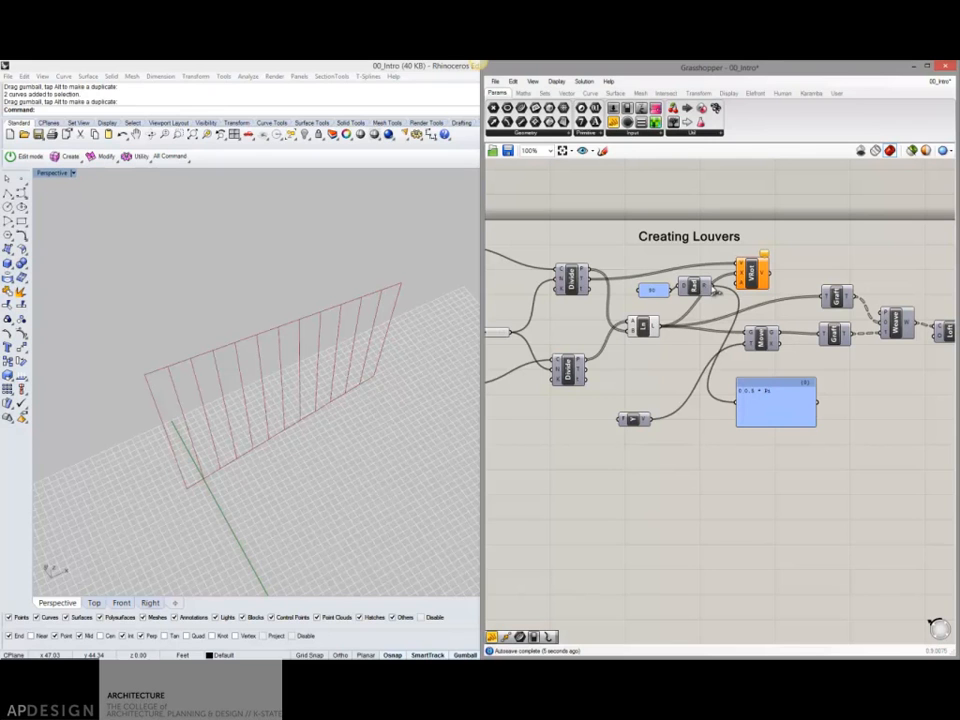
pyautogui.click(699, 288)
pyautogui.moveTo(768, 397); pyautogui.dragTo(772, 414)
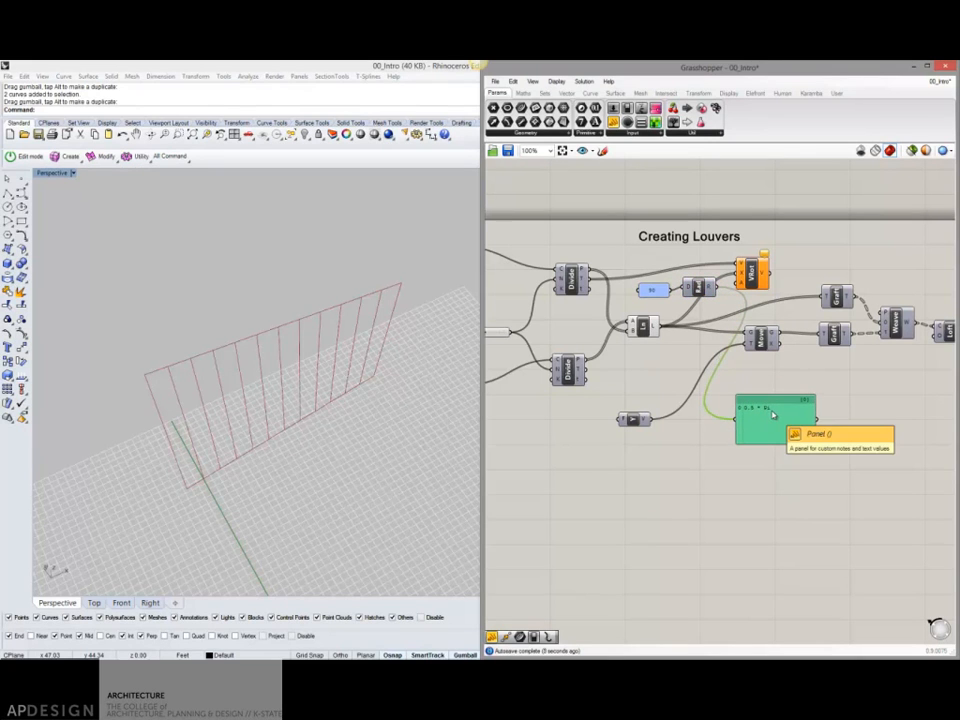
pyautogui.press('Delete')
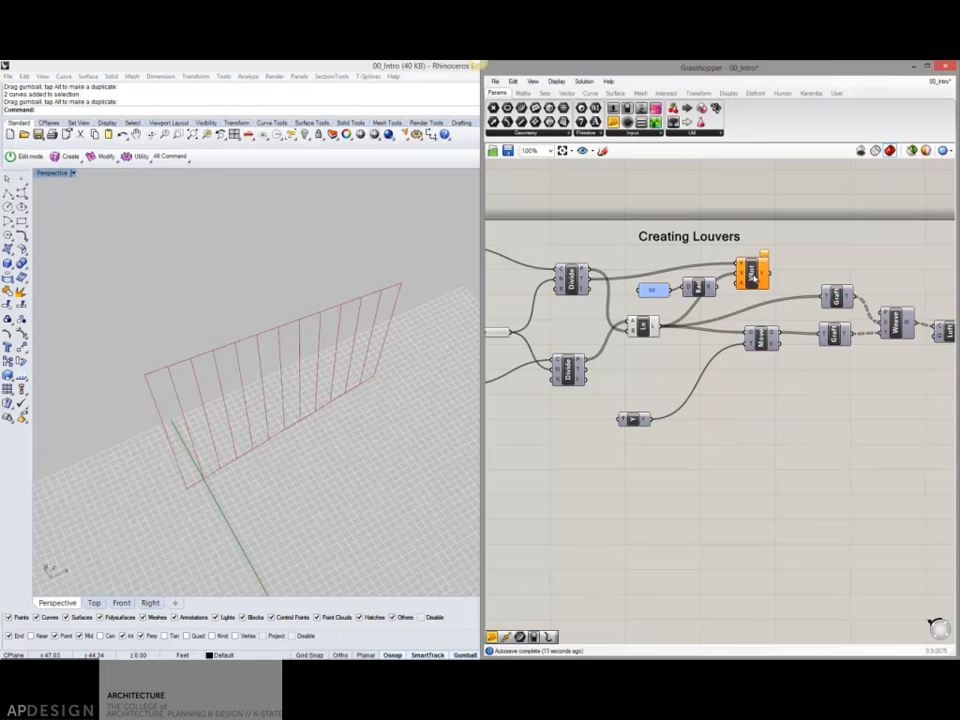
# Reposition the vector Rotate component, shift the Move, Graft and Weave components away from it, and place Unit Y near Move.
pyautogui.moveTo(753, 278); pyautogui.dragTo(767, 271)
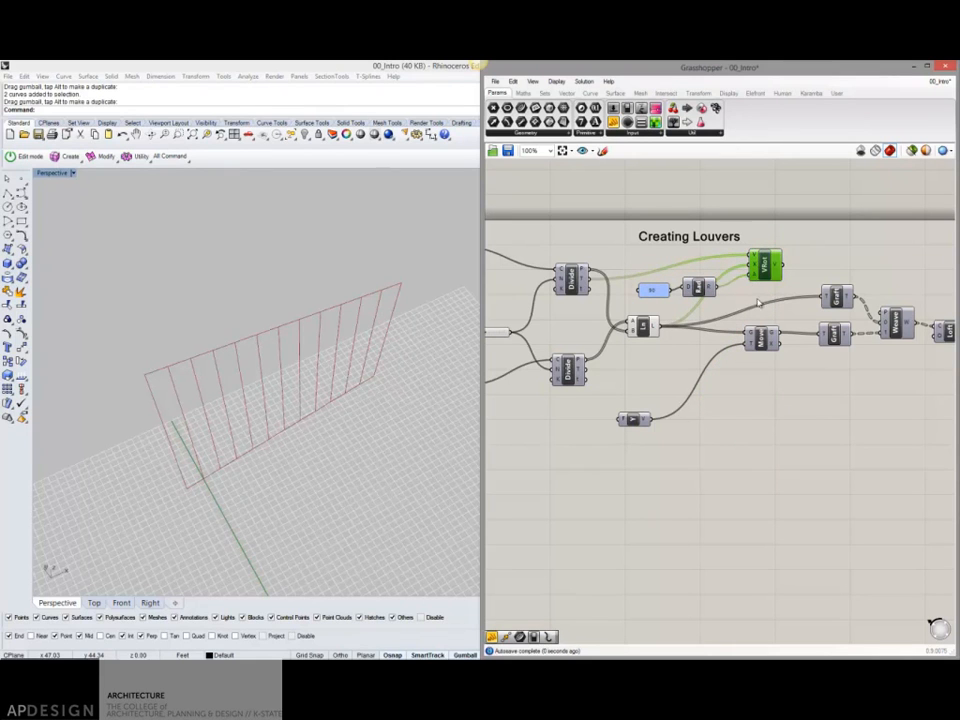
pyautogui.moveTo(768, 276); pyautogui.dragTo(684, 284, button='right')
pyautogui.moveTo(695, 264); pyautogui.dragTo(690, 269)
pyautogui.moveTo(913, 388); pyautogui.dragTo(671, 289)
pyautogui.moveTo(688, 339); pyautogui.dragTo(796, 342)
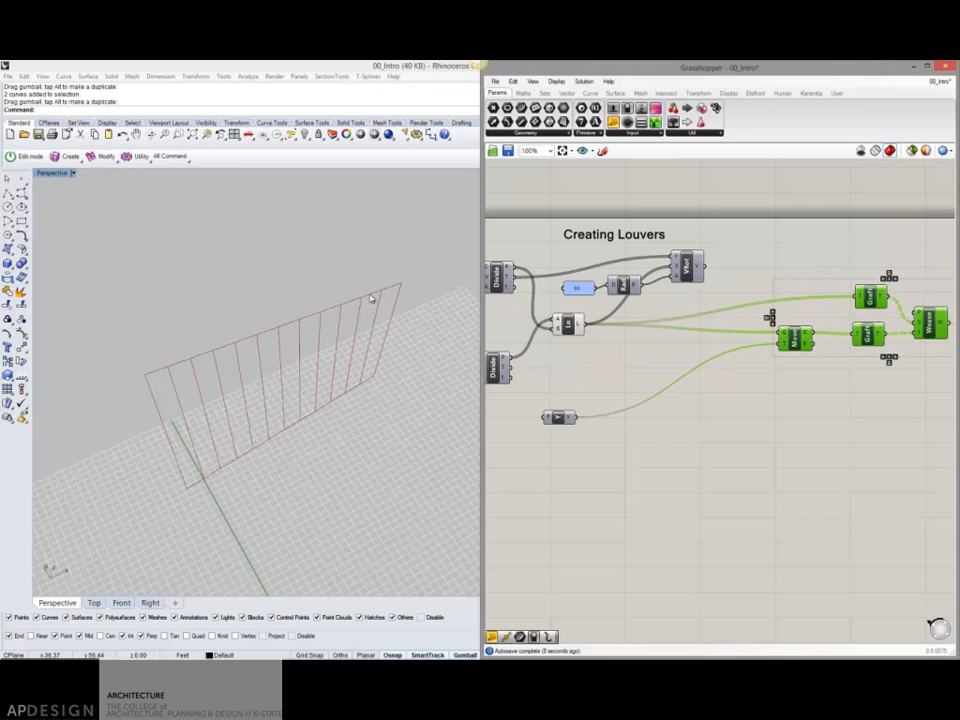
pyautogui.moveTo(588, 330); pyautogui.dragTo(577, 330, button='right')
pyautogui.moveTo(548, 420); pyautogui.dragTo(681, 358)
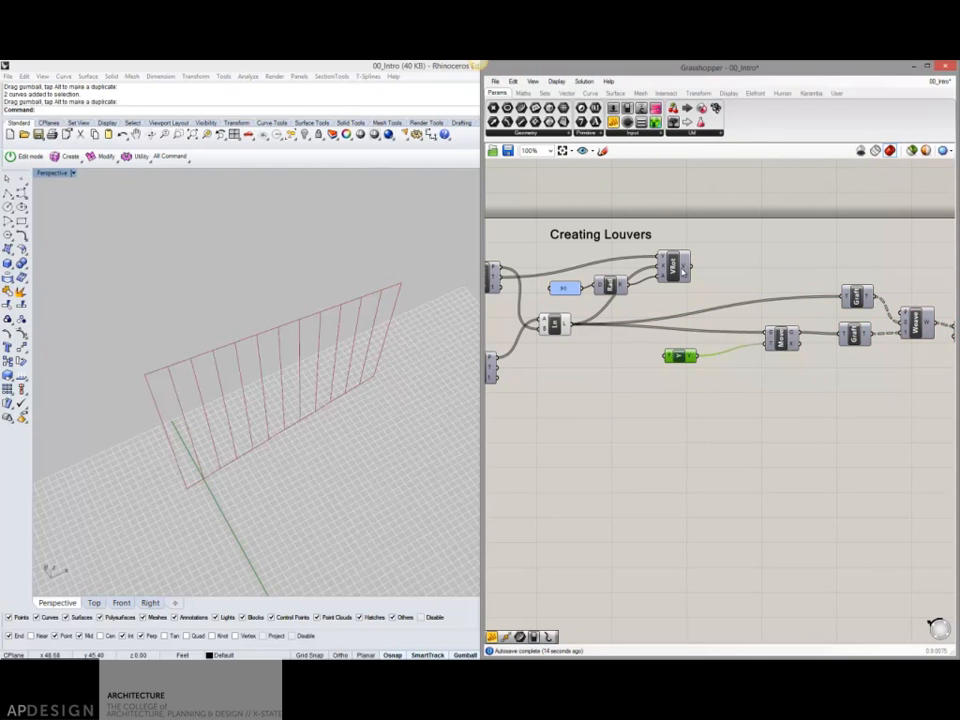
pyautogui.moveTo(686, 268)
pyautogui.click(682, 277)
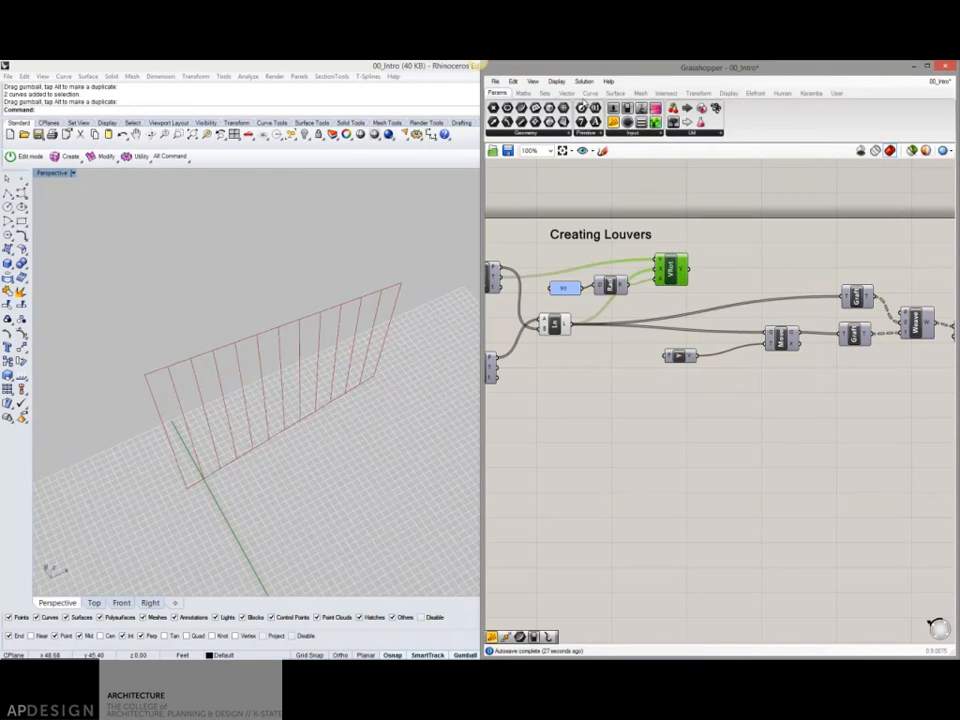
# Add an Amplitude component, feed the vector Rotate output into its vector input, and delete the Unit Y component.
pyautogui.click(567, 93)
pyautogui.click(666, 133)
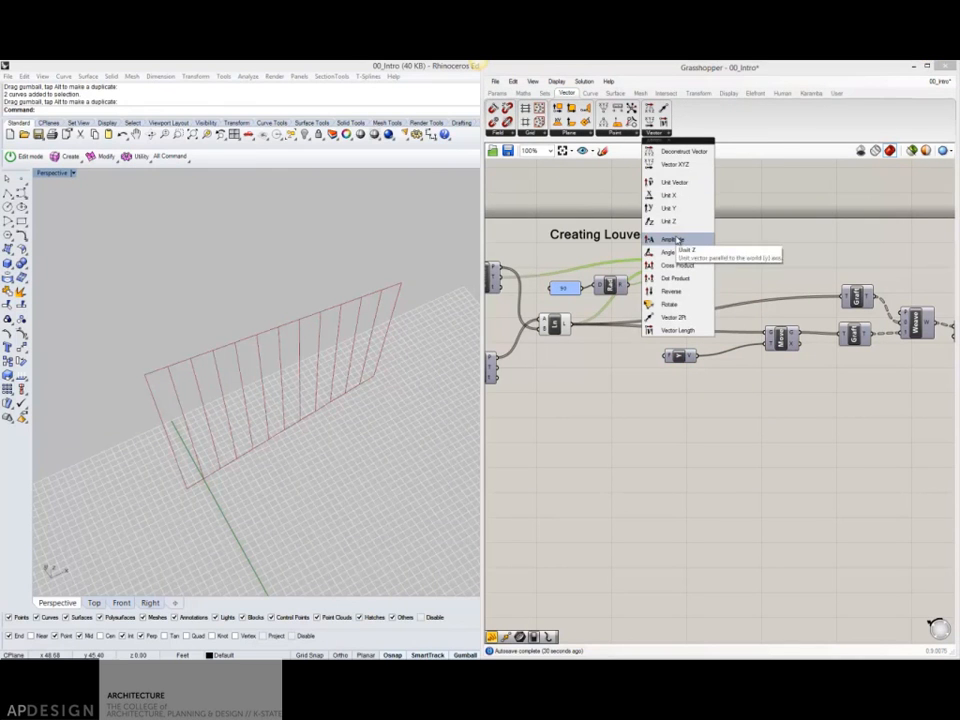
pyautogui.moveTo(677, 241); pyautogui.dragTo(717, 380)
pyautogui.moveTo(693, 273); pyautogui.dragTo(700, 383)
pyautogui.click(680, 356)
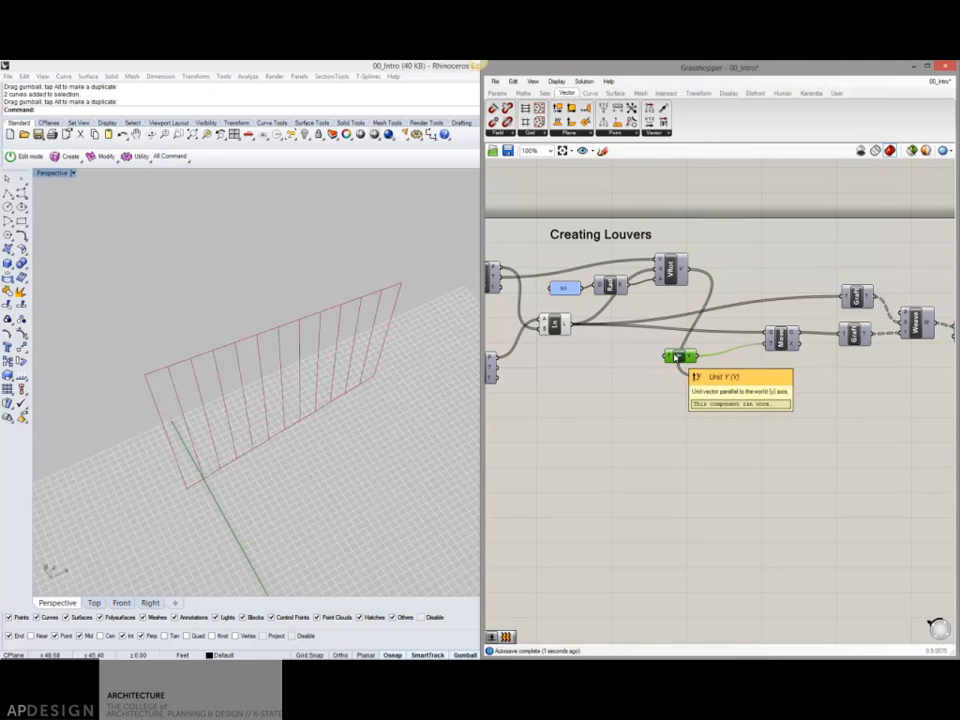
pyautogui.press('Delete')
# Add a number slider with an initial value of 2, raise it to 10, and accept its integer rounding settings.
pyautogui.doubleClick(594, 402)
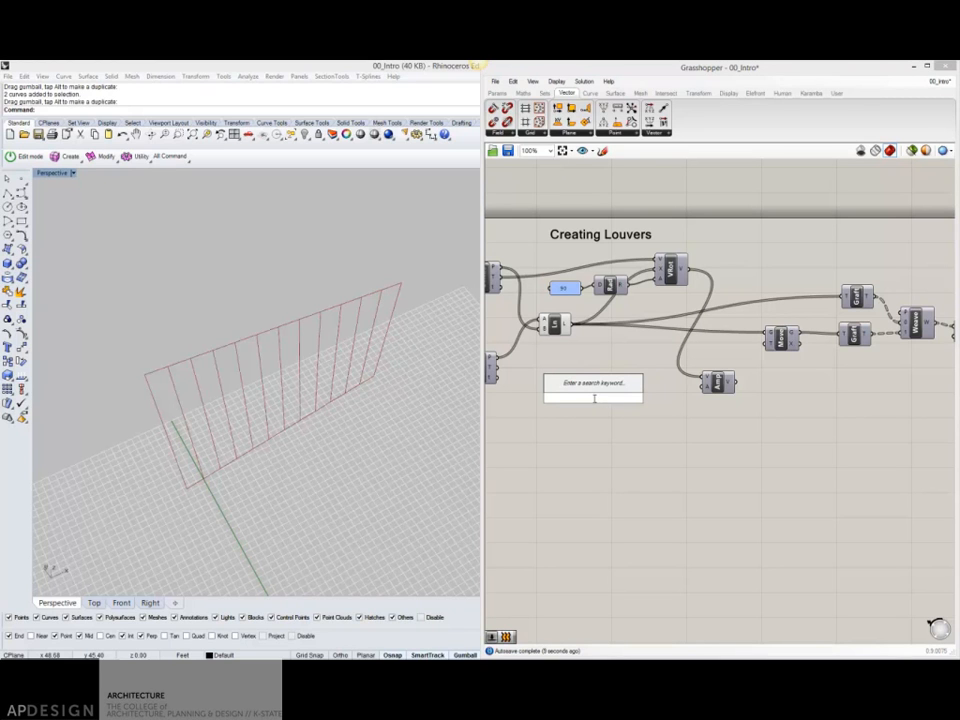
pyautogui.write('1')
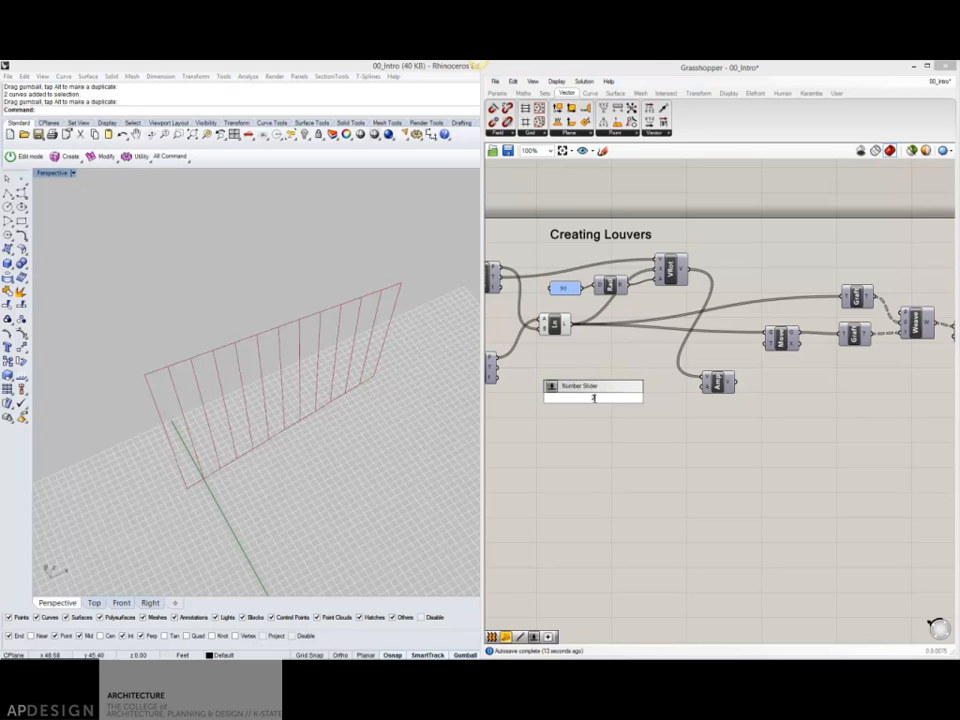
pyautogui.press('Return')
pyautogui.click(573, 398)
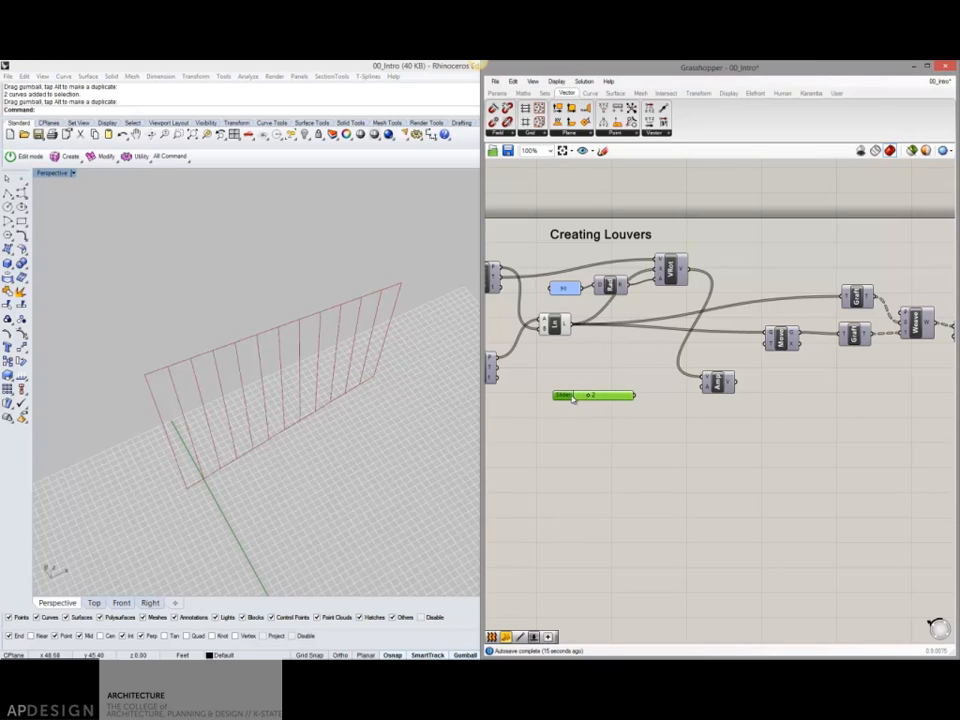
pyautogui.moveTo(591, 398); pyautogui.dragTo(630, 398)
pyautogui.doubleClick(565, 398)
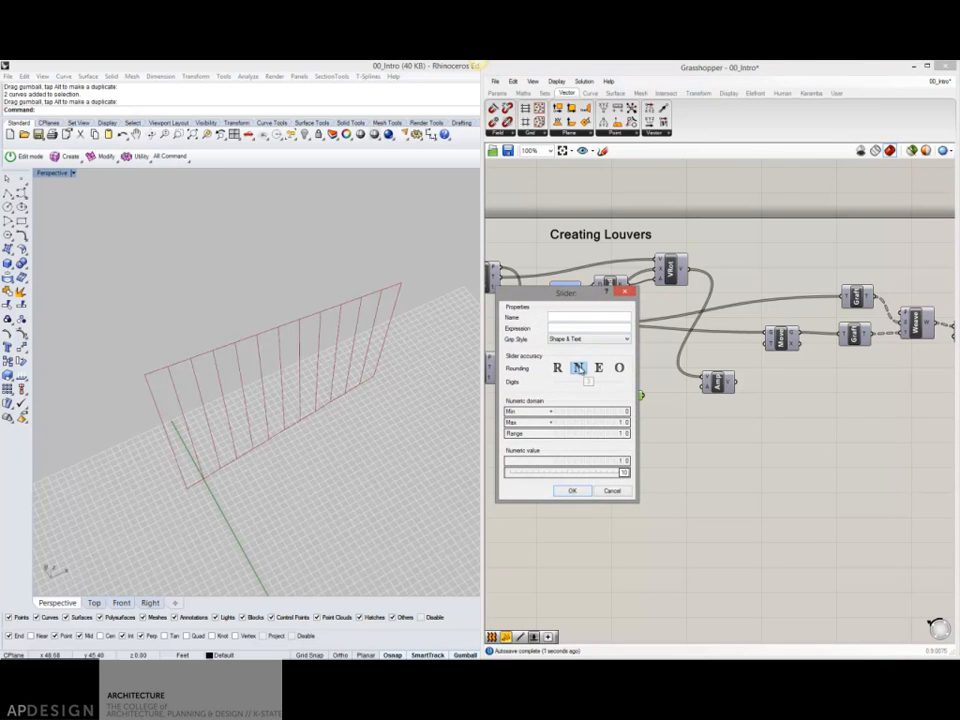
pyautogui.click(572, 490)
# Try two extra number sliders, a decimal one set to 0.52 and an integer one at 11, and delete both.
pyautogui.doubleClick(590, 440)
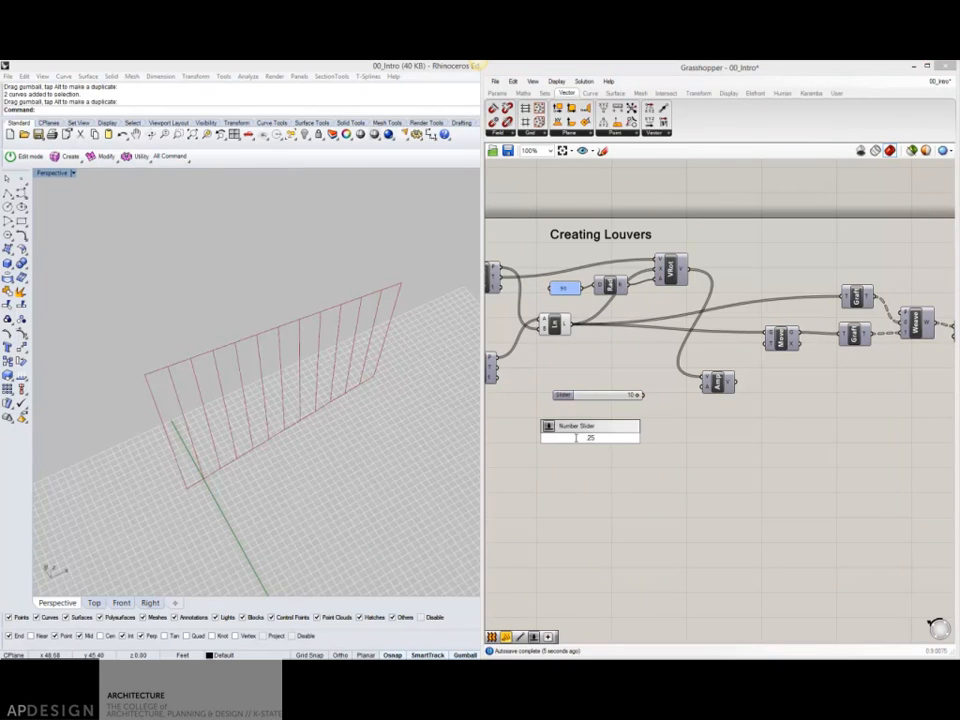
pyautogui.press('Return')
pyautogui.moveTo(590, 439)
pyautogui.mouseDown()
pyautogui.moveTo(565, 439)
pyautogui.moveTo(630, 441)
pyautogui.moveTo(598, 444)
pyautogui.moveTo(607, 443)
pyautogui.mouseUp()
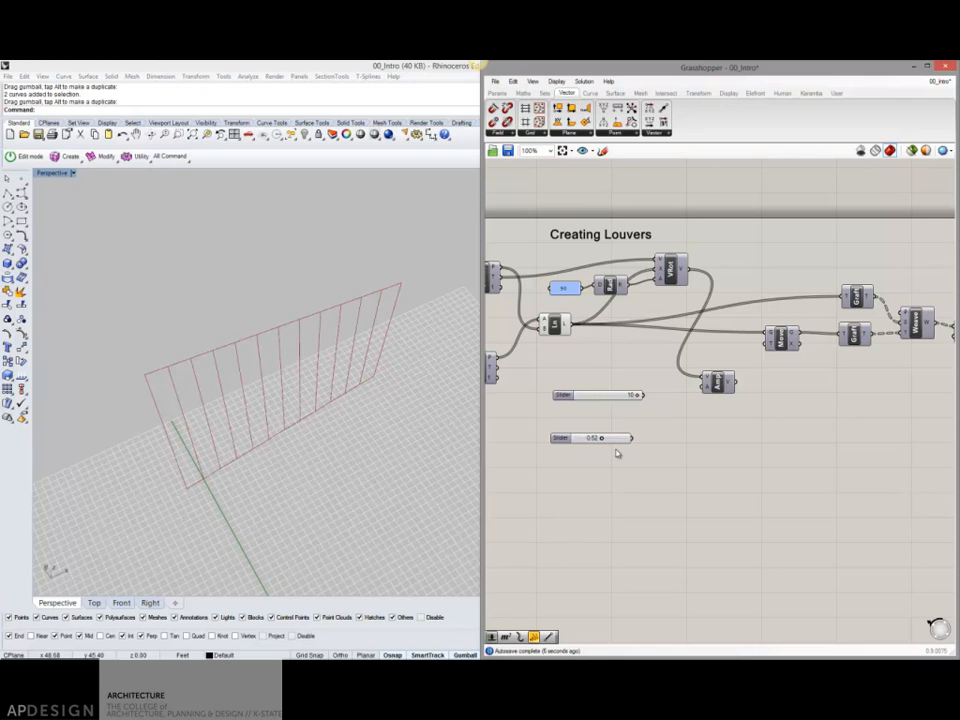
pyautogui.doubleClick(617, 453)
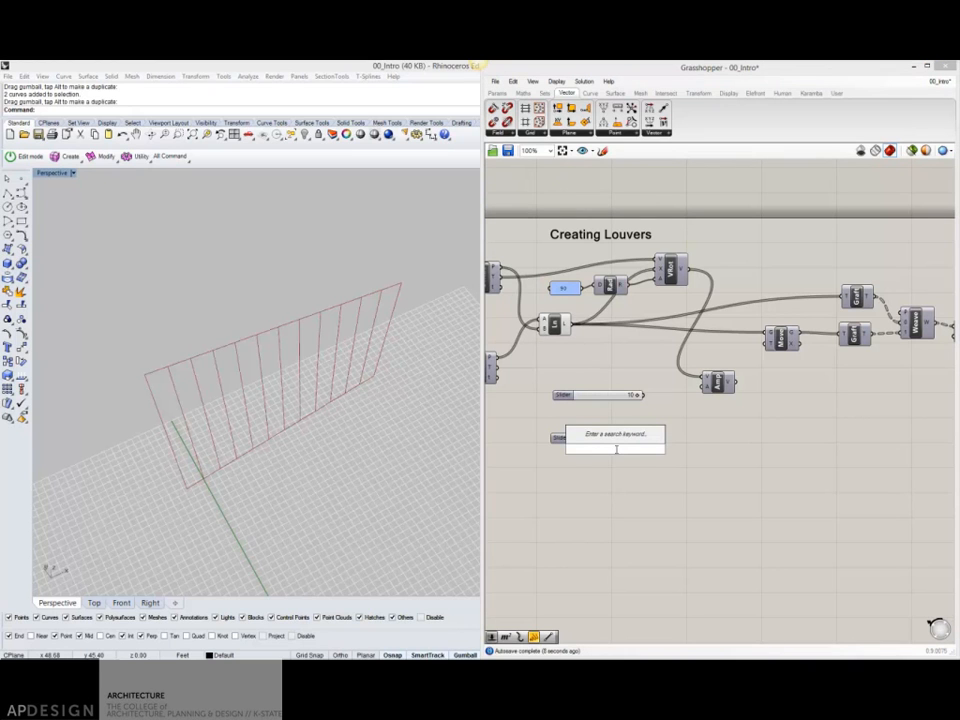
pyautogui.write('11')
pyautogui.press('Return')
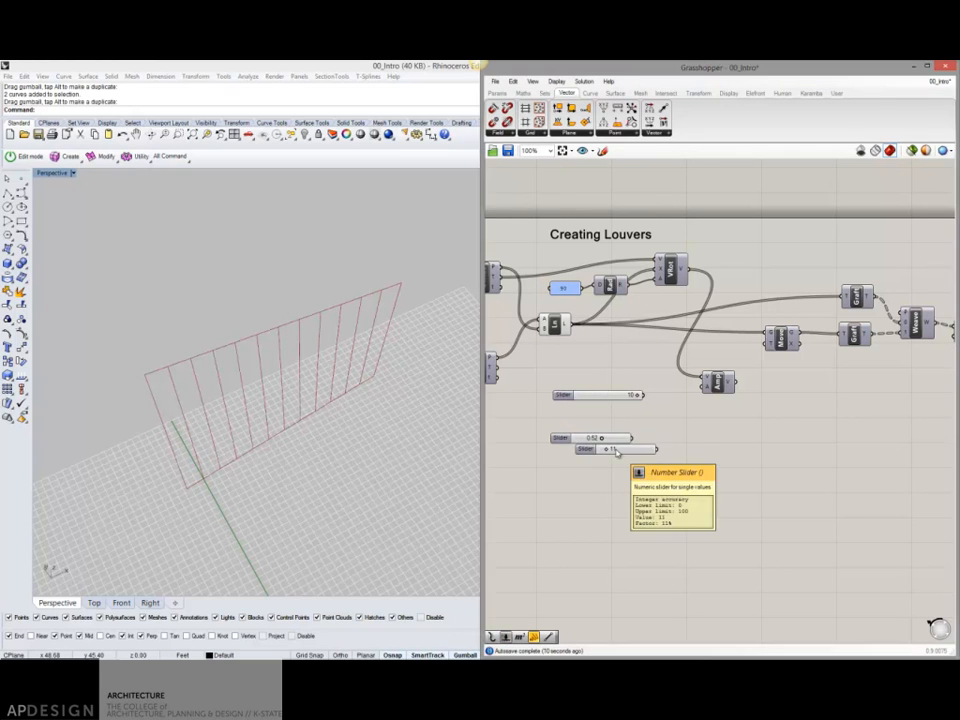
pyautogui.moveTo(587, 452); pyautogui.dragTo(546, 437)
pyautogui.click(620, 482)
pyautogui.press('Delete')
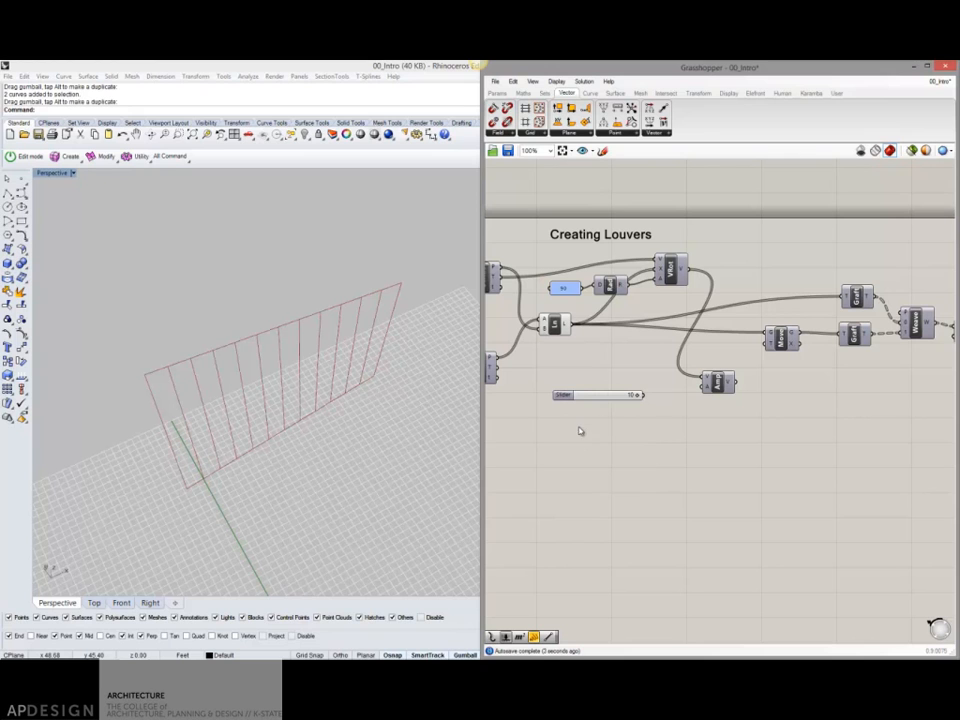
# Feed the slider, set to 2, into the Amplitude component's amplitude input and connect the resulting vector to Move's translation input.
pyautogui.moveTo(583, 398); pyautogui.dragTo(564, 402)
pyautogui.moveTo(714, 384); pyautogui.dragTo(703, 368)
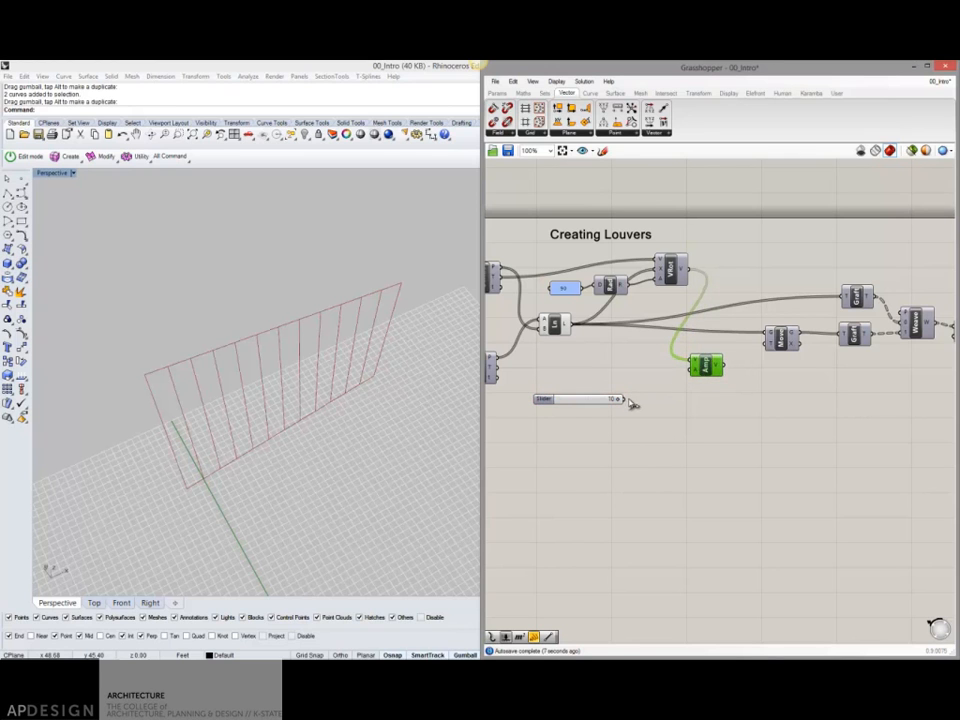
pyautogui.moveTo(621, 400); pyautogui.dragTo(692, 368)
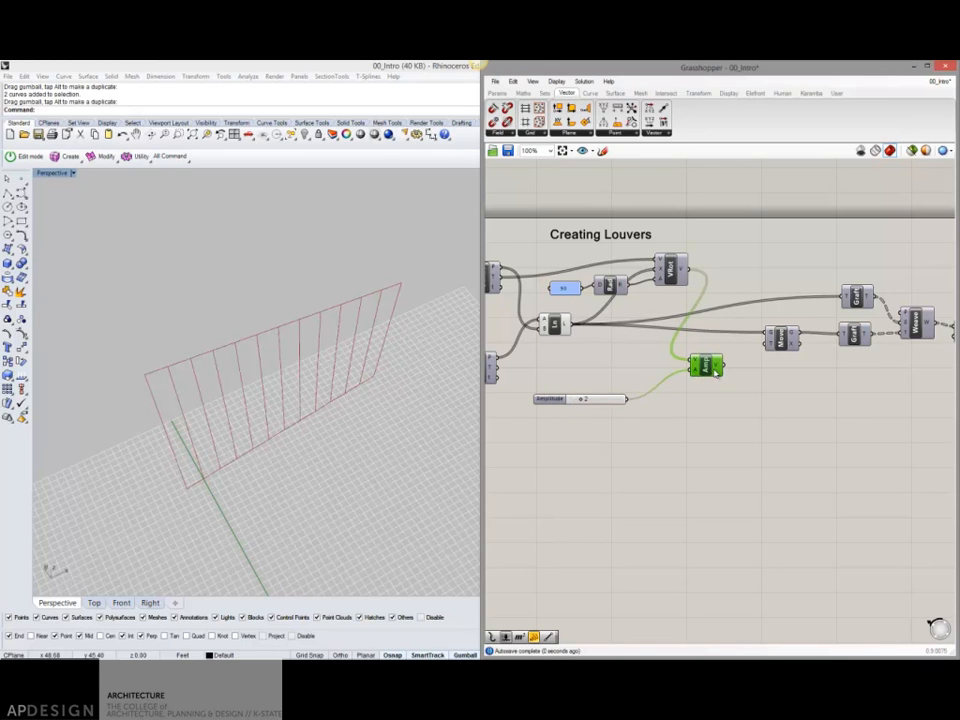
pyautogui.moveTo(719, 368)
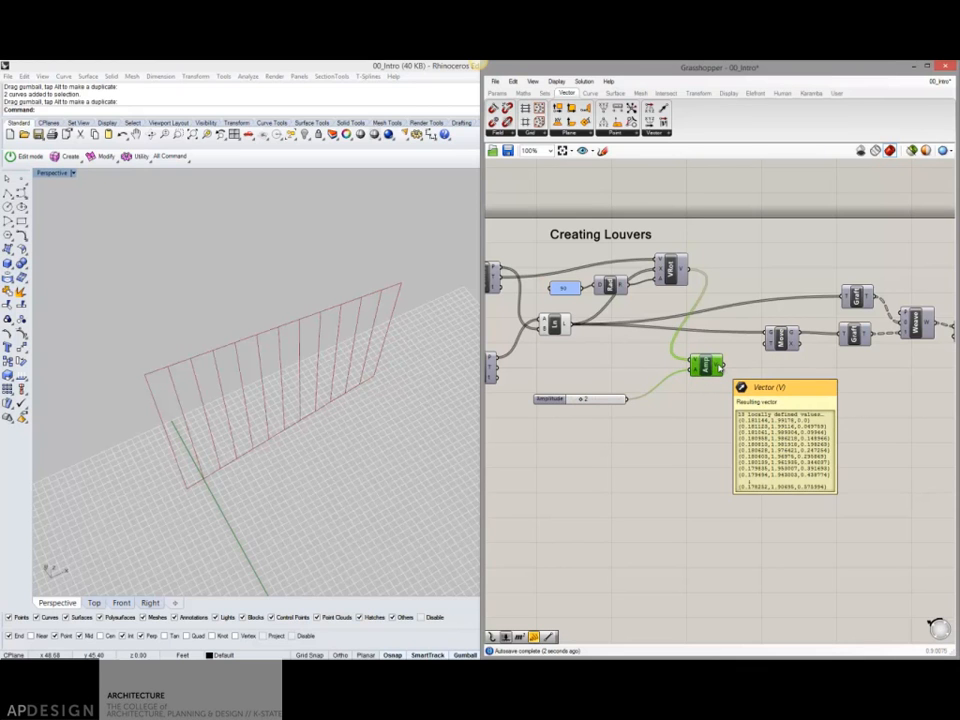
pyautogui.moveTo(724, 367); pyautogui.dragTo(769, 345)
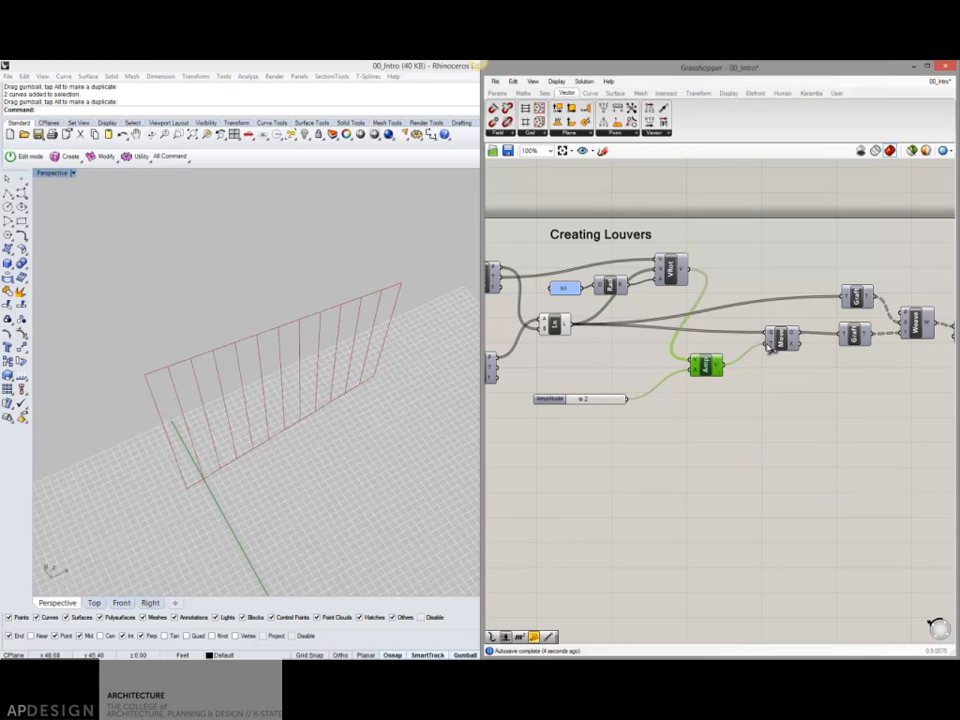
# Turn on the preview of the Loft component to display the louver surfaces.
pyautogui.moveTo(766, 362); pyautogui.dragTo(654, 354, button='right')
pyautogui.click(869, 328)
pyautogui.middleClick(866, 333)
pyautogui.click(880, 317)
pyautogui.moveTo(300, 364)
pyautogui.mouseDown(button='right')
pyautogui.moveTo(340, 358)
pyautogui.moveTo(396, 315)
pyautogui.moveTo(284, 370)
pyautogui.mouseUp(button='right')
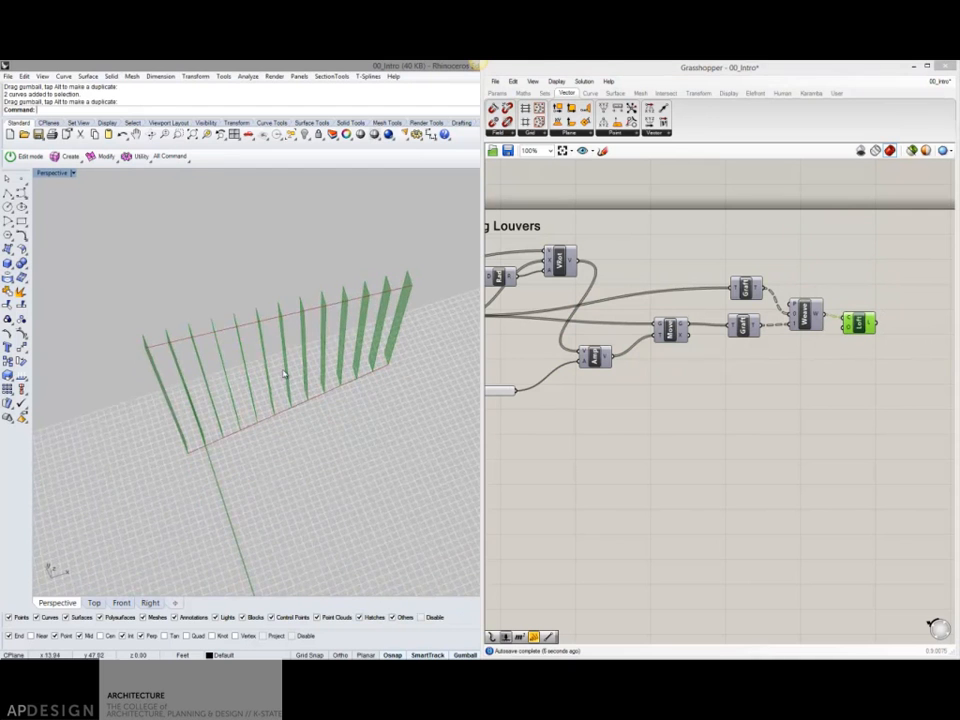
# Select both source curves and rotate them with the gumball to test the louvers' orientation.
pyautogui.moveTo(366, 424); pyautogui.dragTo(288, 283)
pyautogui.moveTo(277, 396)
pyautogui.mouseDown(button='right')
pyautogui.moveTo(289, 414)
pyautogui.moveTo(272, 431)
pyautogui.moveTo(272, 414)
pyautogui.mouseUp(button='right')
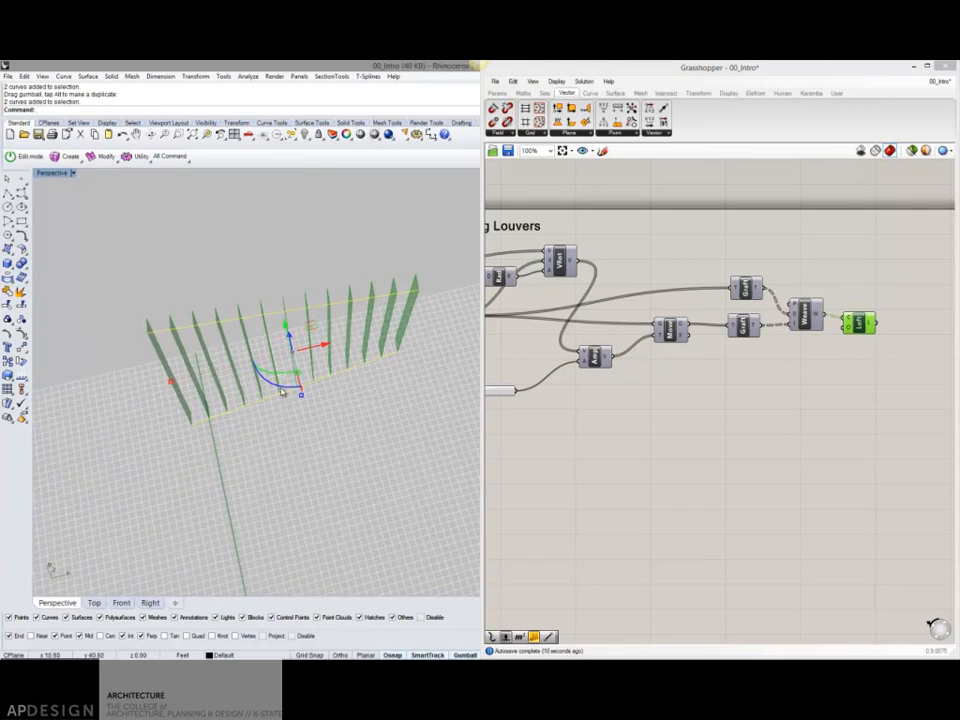
pyautogui.moveTo(281, 388); pyautogui.dragTo(255, 343)
pyautogui.moveTo(375, 369); pyautogui.dragTo(431, 332, button='right')
pyautogui.moveTo(381, 364); pyautogui.dragTo(326, 383, button='right')
# Show the upper curve's control points and rebuild the curve with a point count of 4 and degree 3.
pyautogui.click(326, 383)
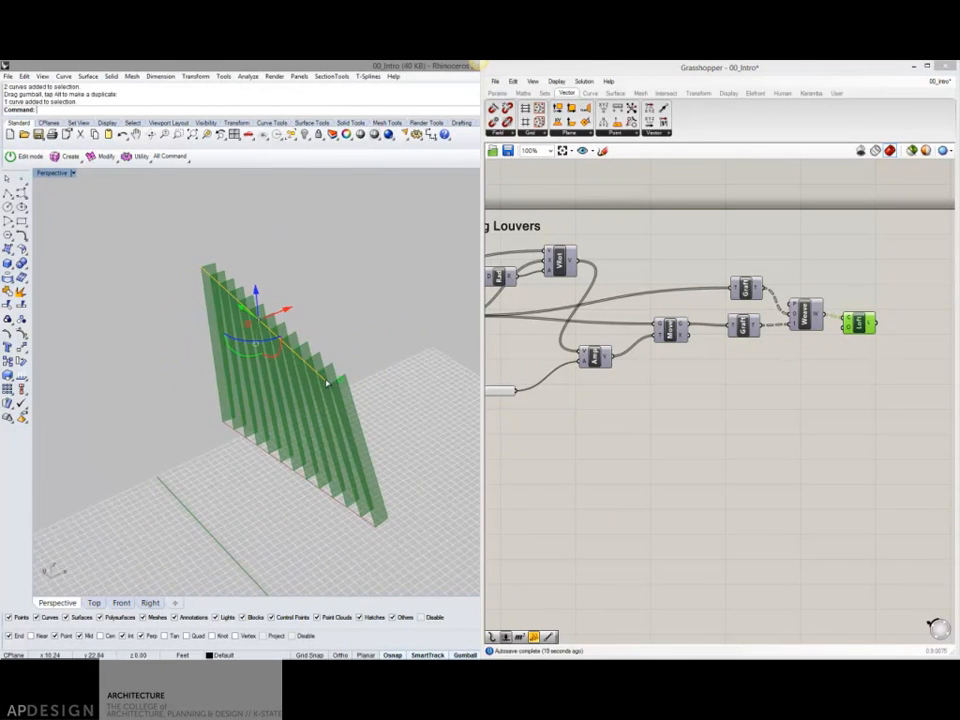
pyautogui.write('POn')
pyautogui.press('Return')
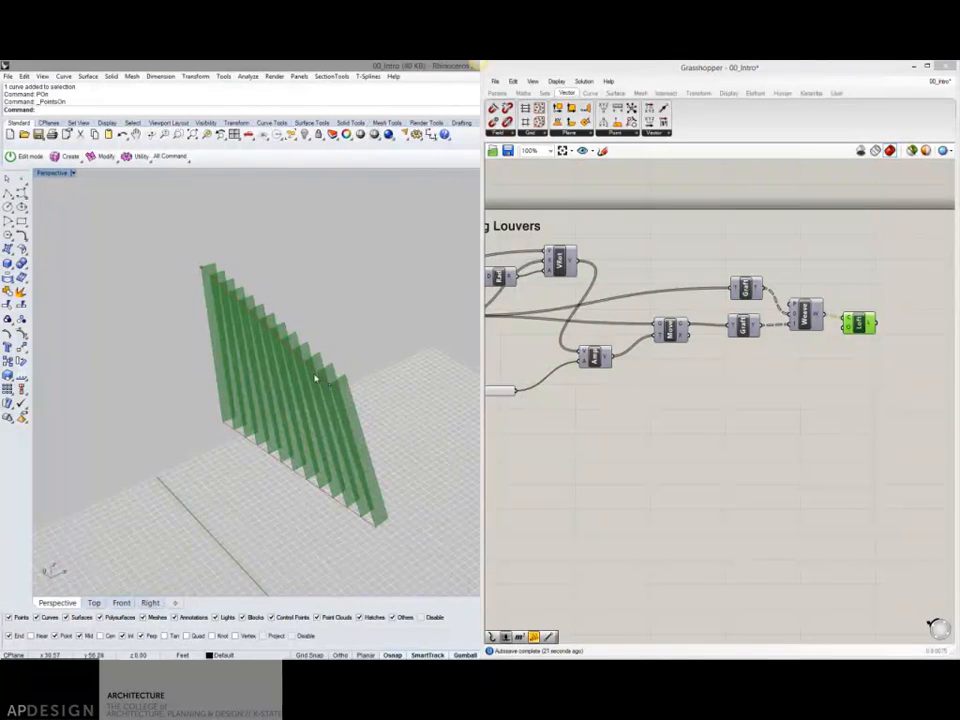
pyautogui.click(312, 372)
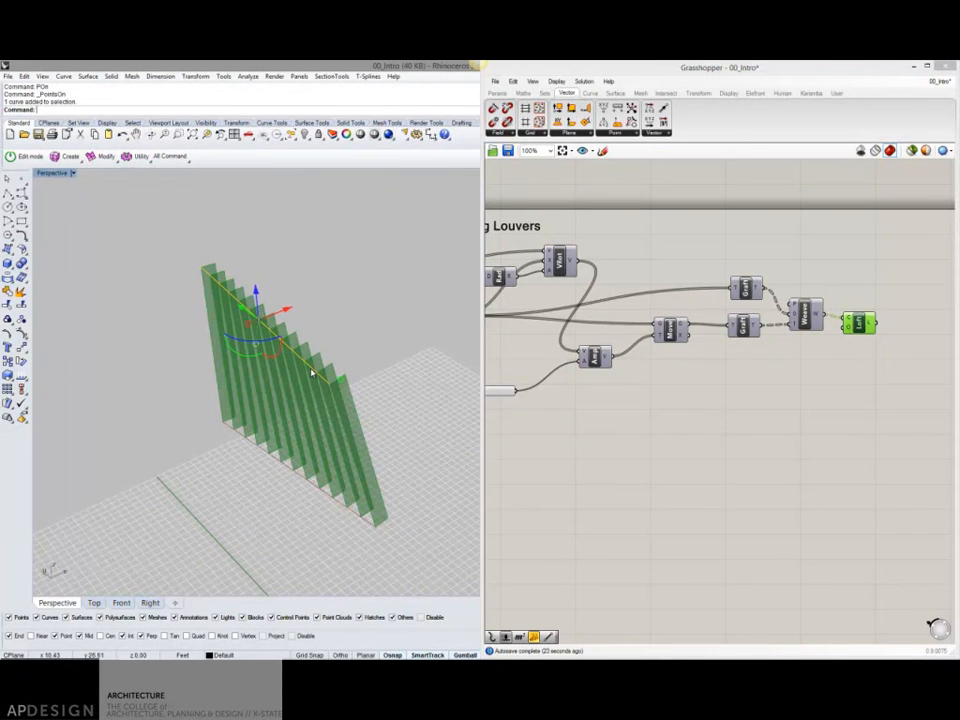
pyautogui.write('Rebuild')
pyautogui.press('Return')
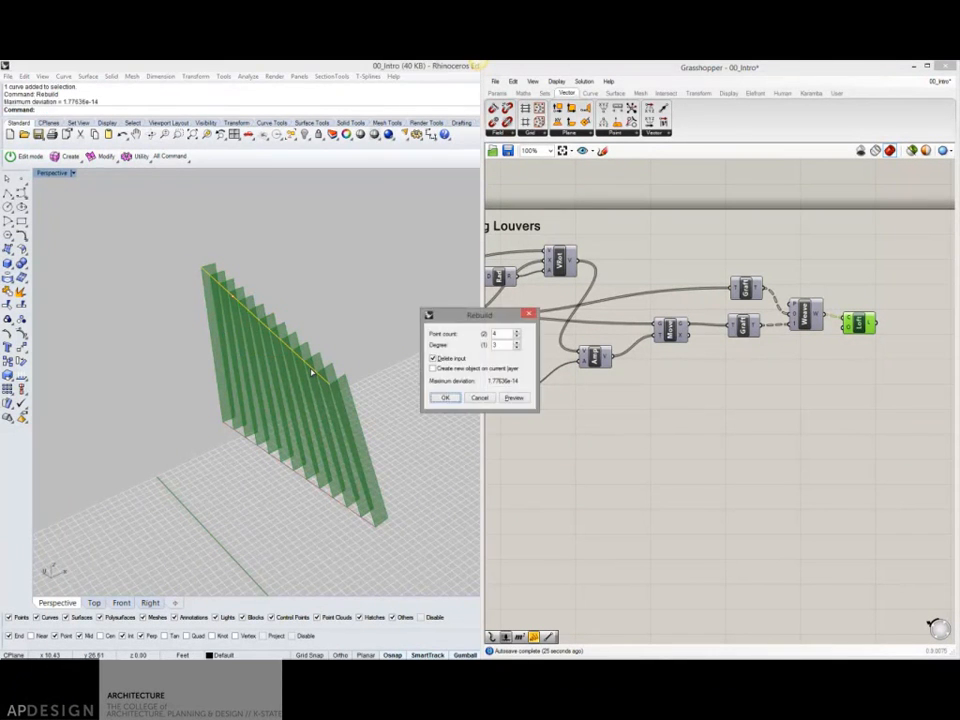
pyautogui.click(455, 399)
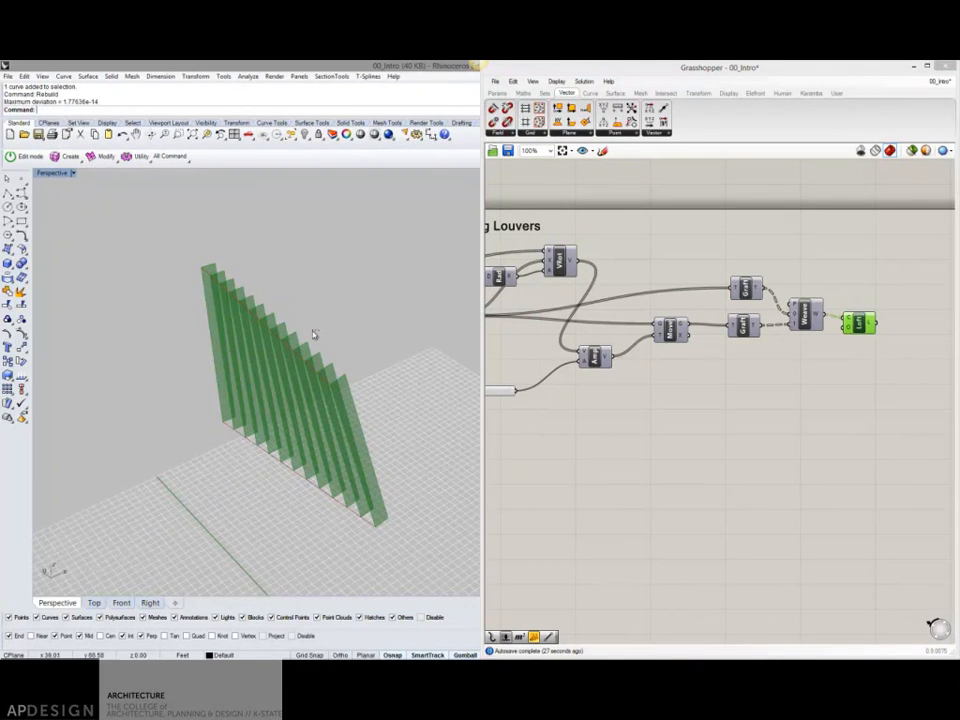
# Show the rebuilt upper curve's control points and pull one interior point outward to bend the curve.
pyautogui.write('POn')
pyautogui.press('Return')
pyautogui.click(280, 337)
pyautogui.moveTo(302, 340); pyautogui.dragTo(212, 383)
pyautogui.moveTo(212, 383); pyautogui.dragTo(296, 347, button='right')
pyautogui.moveTo(277, 306); pyautogui.dragTo(278, 287, button='right')
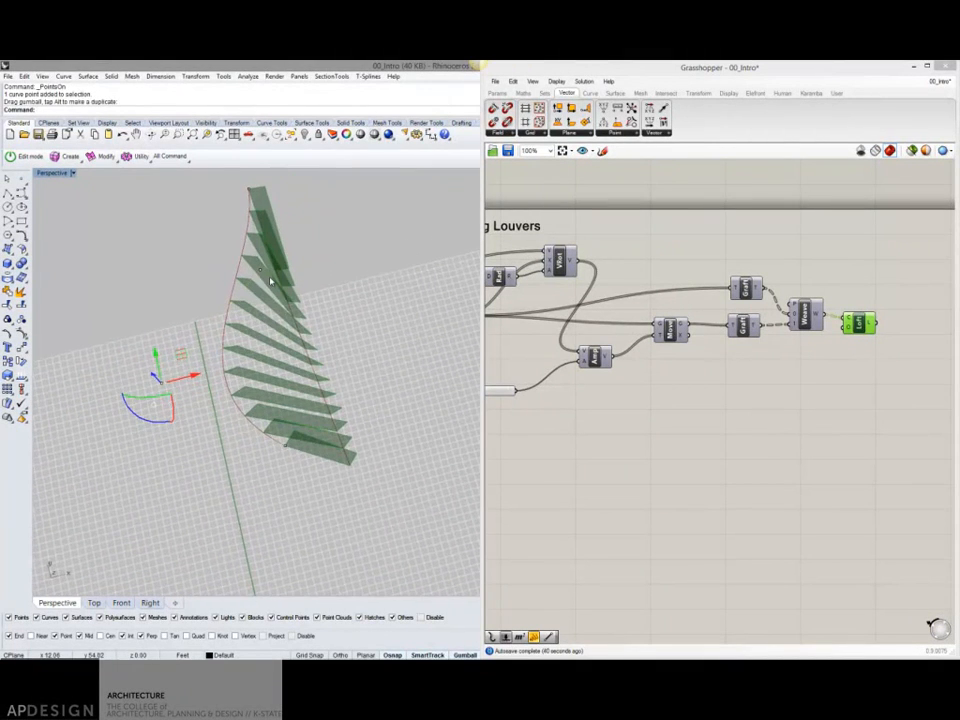
# Move the upper curve's other interior control point the opposite way to form an S-shaped curve.
pyautogui.click(262, 272)
pyautogui.moveTo(285, 267); pyautogui.dragTo(391, 256)
pyautogui.moveTo(366, 318); pyautogui.dragTo(303, 283, button='right')
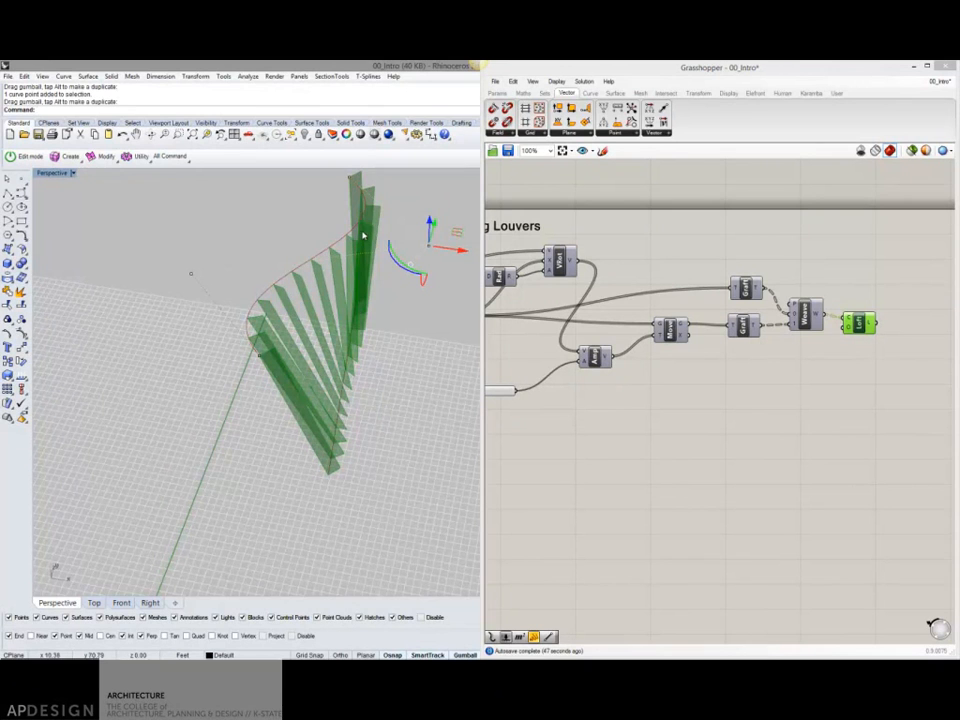
pyautogui.moveTo(375, 210); pyautogui.dragTo(364, 275, button='right')
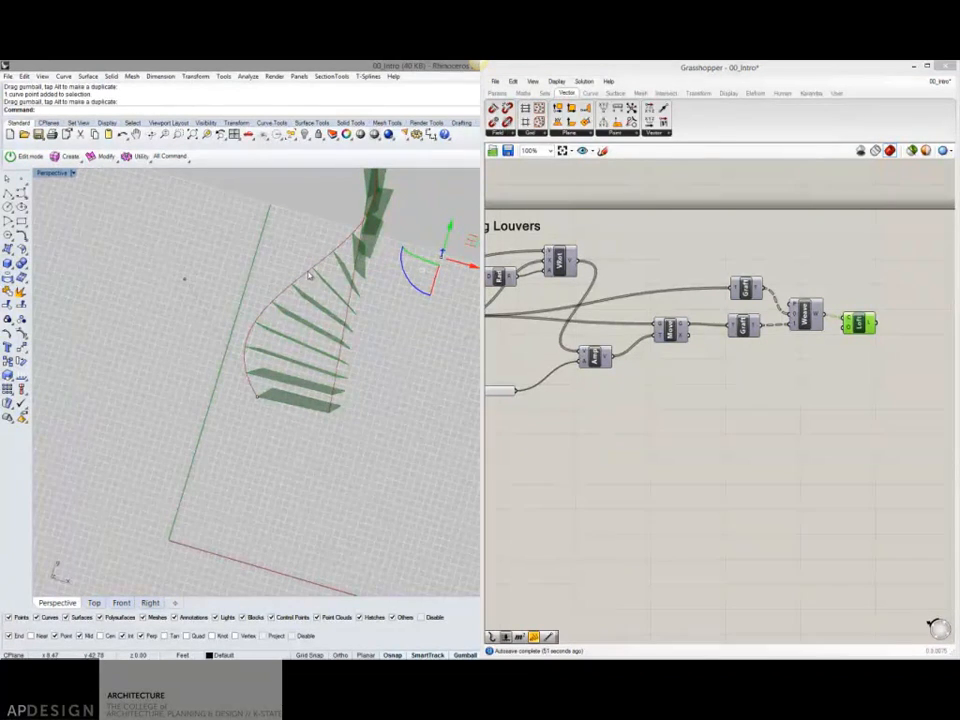
# Feed the tangents output of the bottom curve's Divide component into the Vector Rotate component's vector input, replacing the top curve's tangents.
pyautogui.moveTo(512, 300); pyautogui.dragTo(740, 310, button='right')
pyautogui.moveTo(610, 277); pyautogui.dragTo(610, 268)
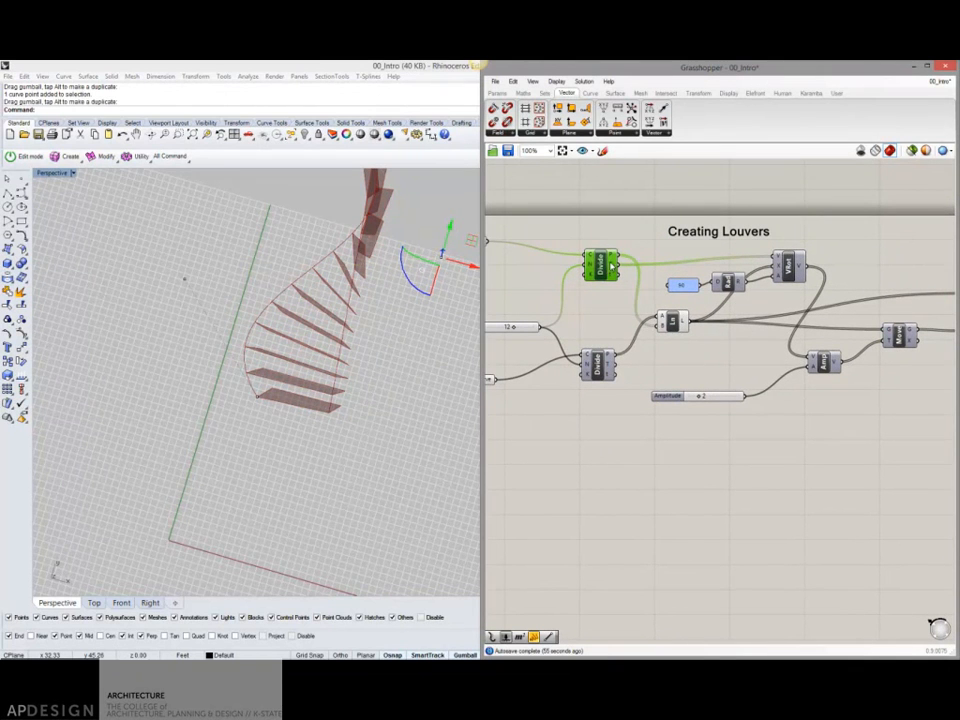
pyautogui.moveTo(591, 304); pyautogui.dragTo(565, 300, button='right')
pyautogui.moveTo(578, 370); pyautogui.dragTo(634, 317)
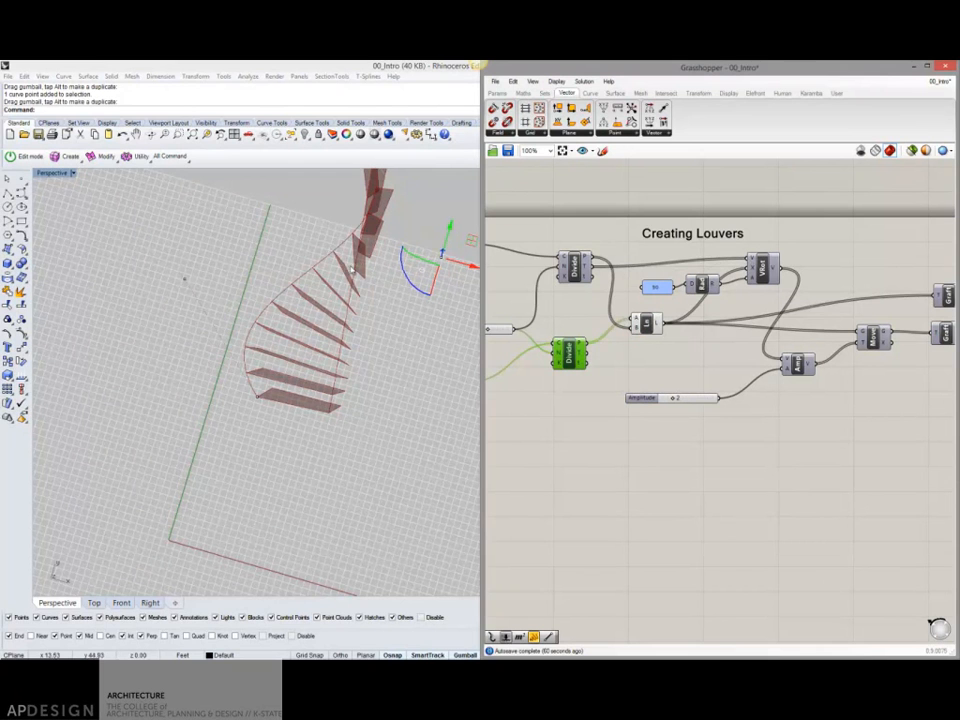
pyautogui.moveTo(588, 353); pyautogui.dragTo(748, 258)
pyautogui.moveTo(463, 319); pyautogui.dragTo(456, 343, button='right')
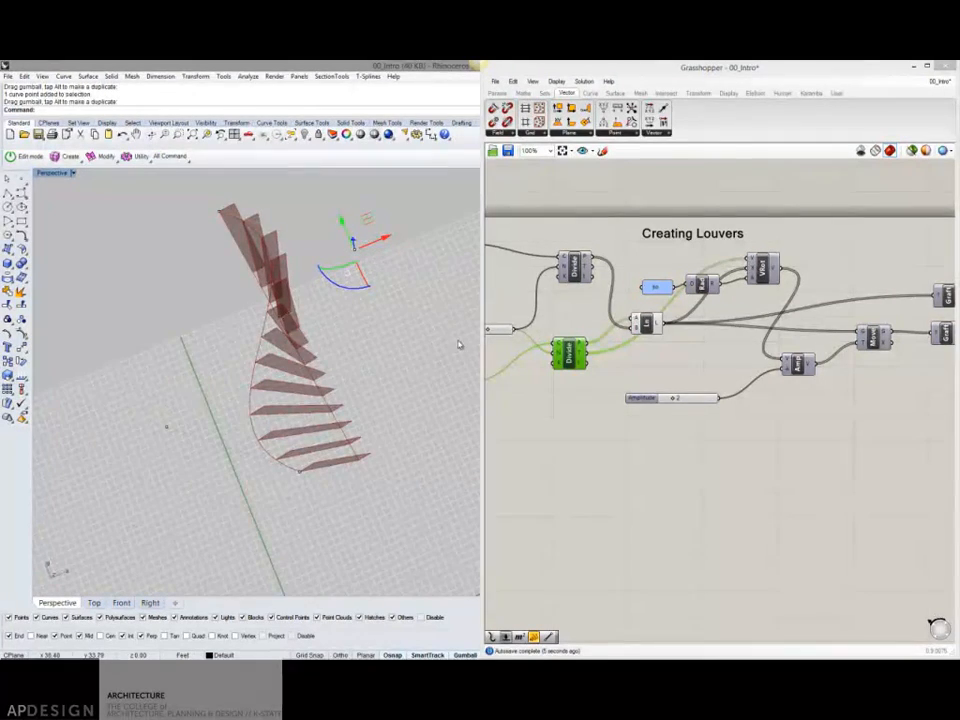
# Rearrange the Vector Rotate, Radians, angle panel and Line components so the wires between Divide and Amplitude run cleanly.
pyautogui.moveTo(751, 316); pyautogui.dragTo(680, 327, button='right')
pyautogui.moveTo(722, 375); pyautogui.dragTo(738, 372)
pyautogui.moveTo(738, 372); pyautogui.dragTo(726, 375, button='right')
pyautogui.moveTo(678, 283); pyautogui.dragTo(672, 360)
pyautogui.moveTo(616, 300); pyautogui.dragTo(610, 370)
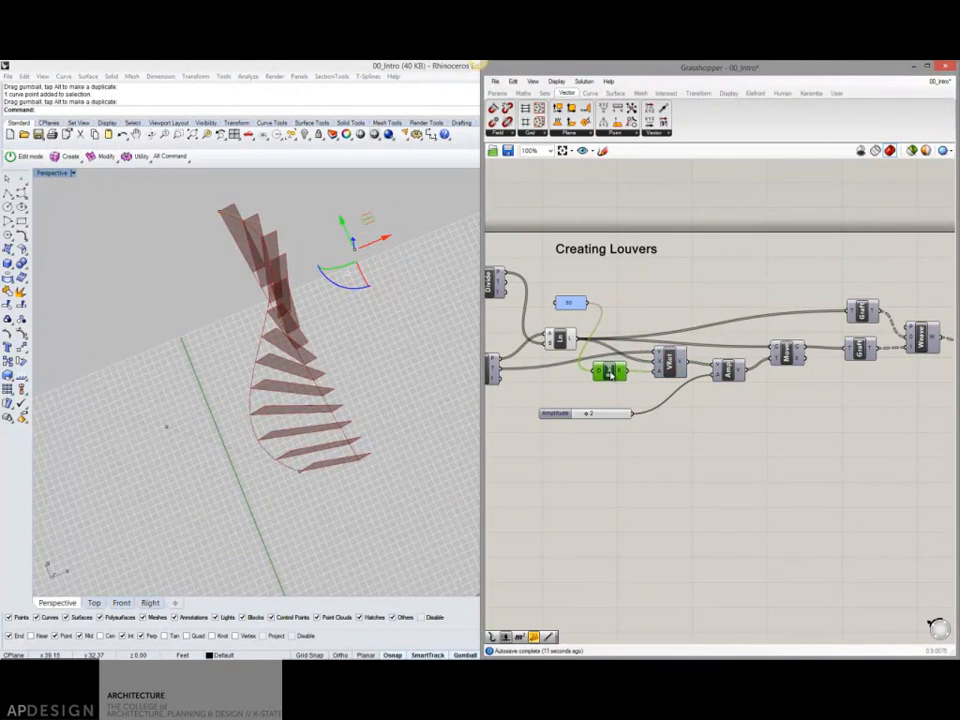
pyautogui.moveTo(570, 309); pyautogui.dragTo(564, 384)
pyautogui.moveTo(590, 388); pyautogui.dragTo(585, 348, button='right')
pyautogui.moveTo(553, 298); pyautogui.dragTo(556, 278)
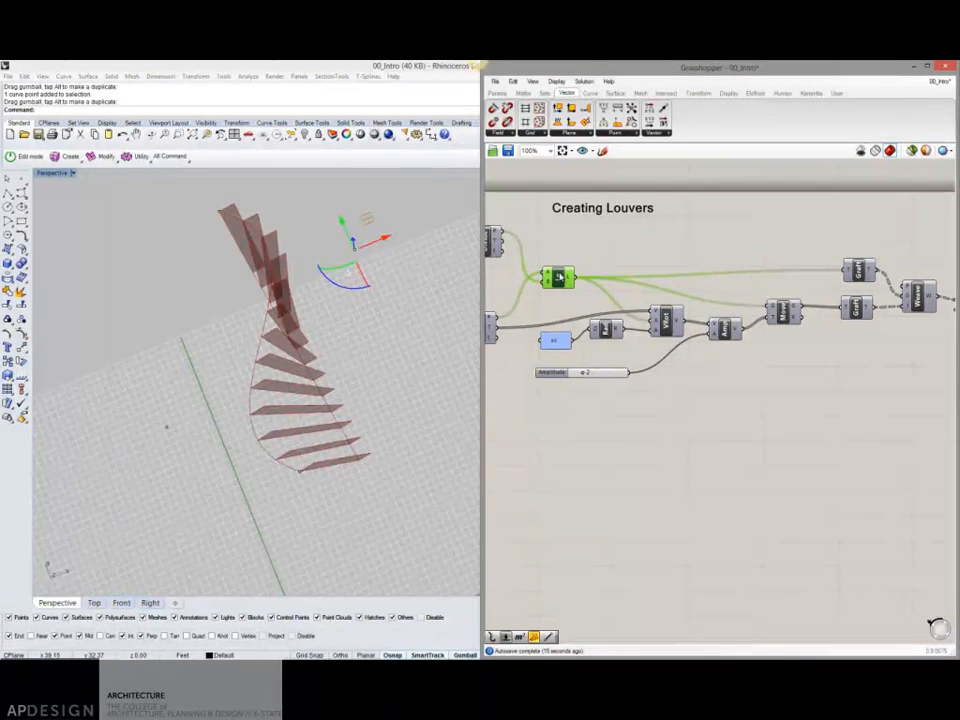
# Align the Radians, Vector Rotate, Amplitude and Move components in one horizontal row.
pyautogui.moveTo(716, 320); pyautogui.dragTo(771, 328, button='right')
pyautogui.moveTo(825, 317); pyautogui.dragTo(592, 262)
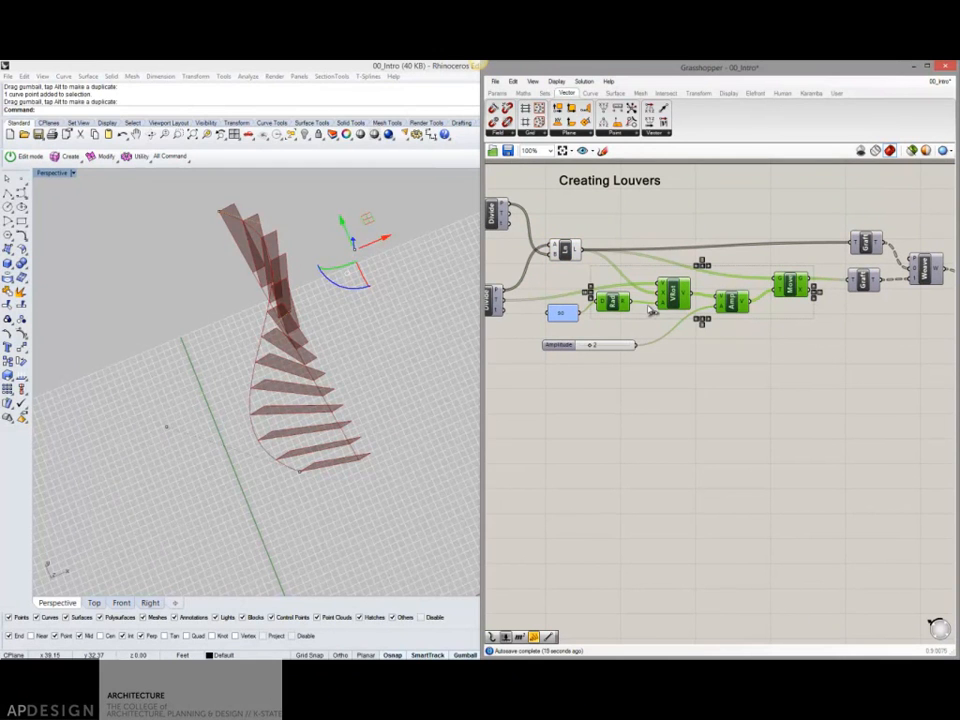
pyautogui.click(815, 287)
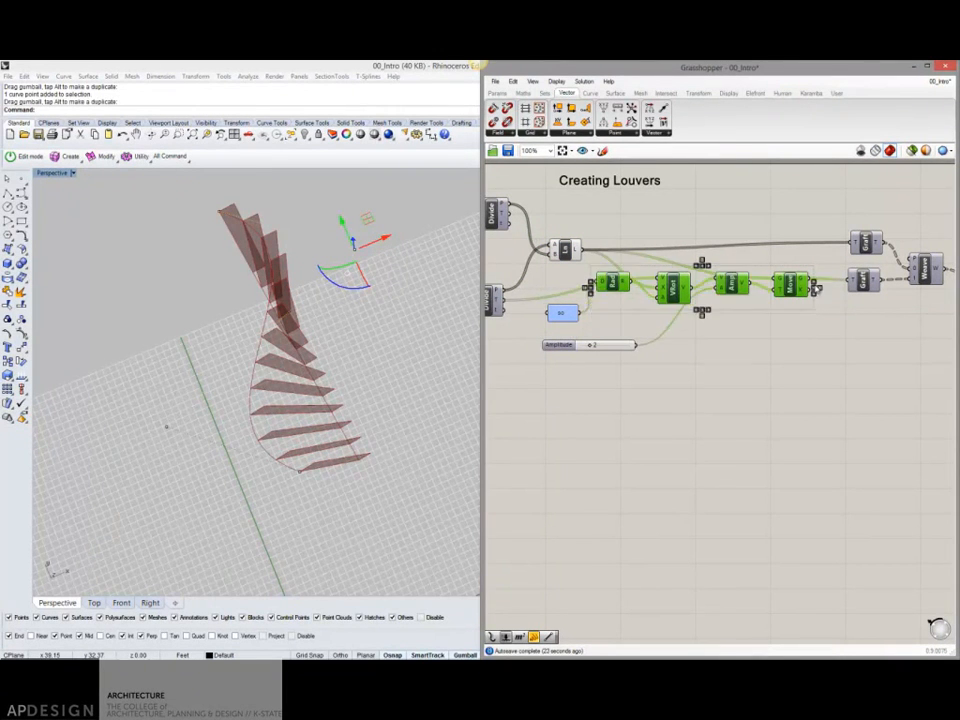
# Align the two Graft components in one vertical column.
pyautogui.moveTo(803, 327); pyautogui.dragTo(756, 328, button='right')
pyautogui.moveTo(854, 315); pyautogui.dragTo(797, 209)
pyautogui.click(814, 227)
pyautogui.click(836, 328)
pyautogui.moveTo(836, 328); pyautogui.dragTo(731, 315, button='right')
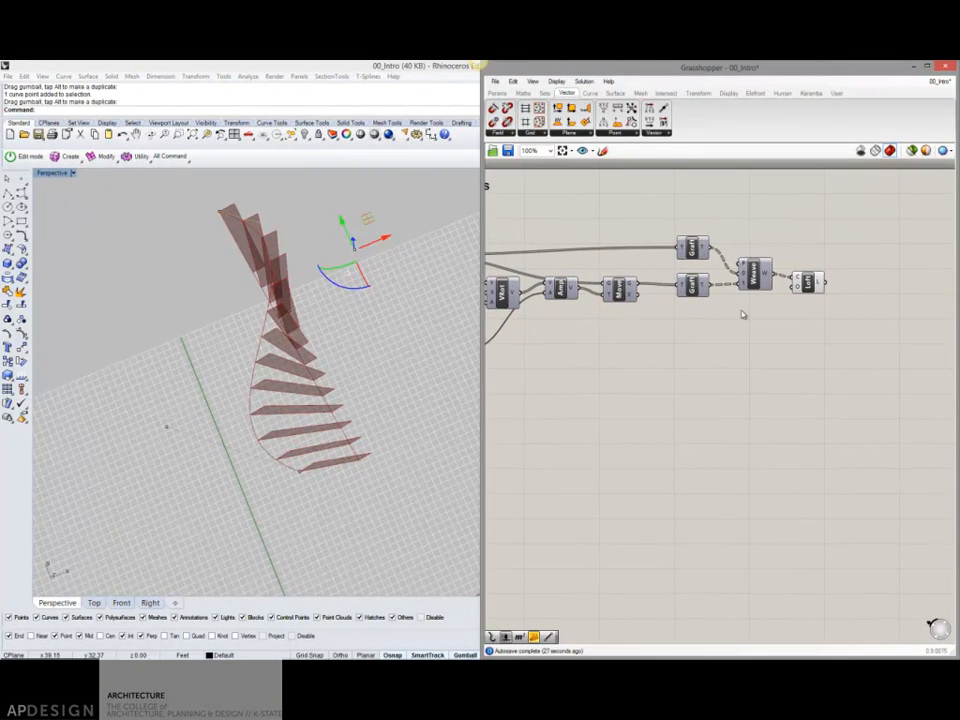
# Align the lower Graft, Weave and Loft components in one horizontal row.
pyautogui.moveTo(828, 303); pyautogui.dragTo(666, 255)
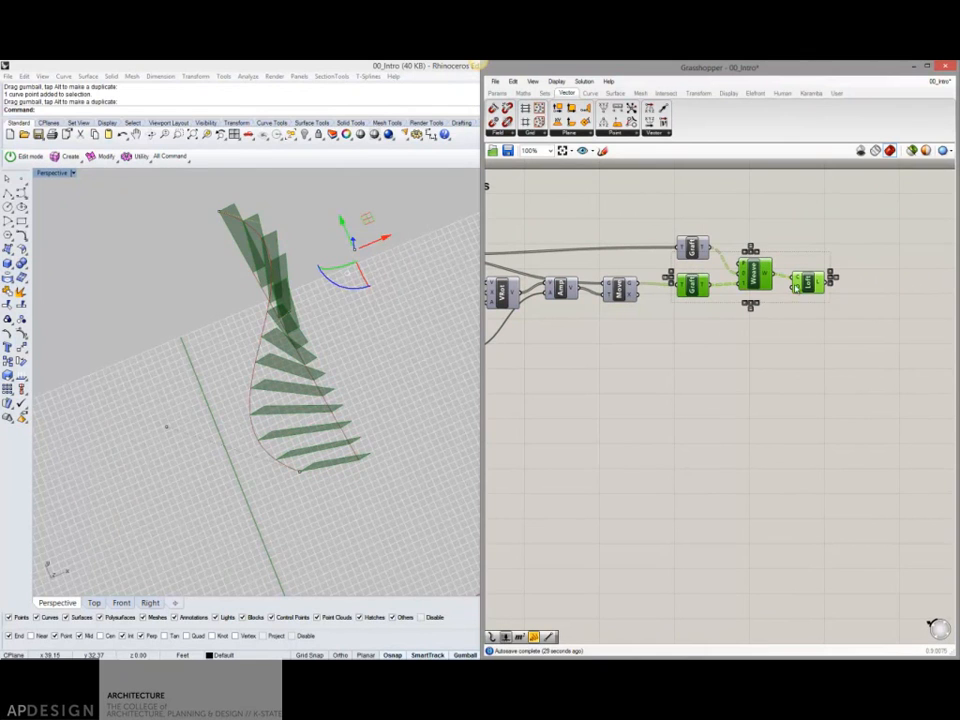
pyautogui.click(831, 286)
pyautogui.click(836, 246)
pyautogui.moveTo(767, 241); pyautogui.dragTo(870, 250, button='right')
pyautogui.scroll(-2, 868, 260)
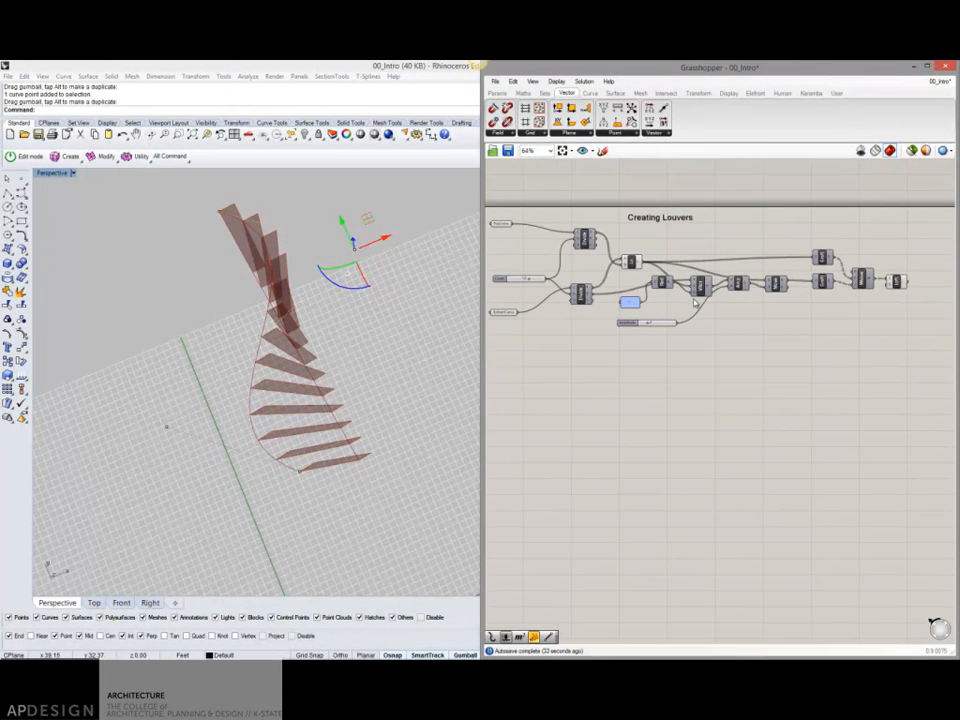
# Rename the Amplitude slider DepthOfLouver, place it beneath the BottomCurve parameter, and shift the angle panel slightly away from the Radians component.
pyautogui.scroll(1, 695, 302)
pyautogui.moveTo(662, 328)
pyautogui.mouseDown()
pyautogui.moveTo(668, 349)
pyautogui.moveTo(643, 360)
pyautogui.moveTo(572, 364)
pyautogui.moveTo(630, 370)
pyautogui.moveTo(582, 366)
pyautogui.moveTo(712, 338)
pyautogui.moveTo(670, 337)
pyautogui.mouseUp()
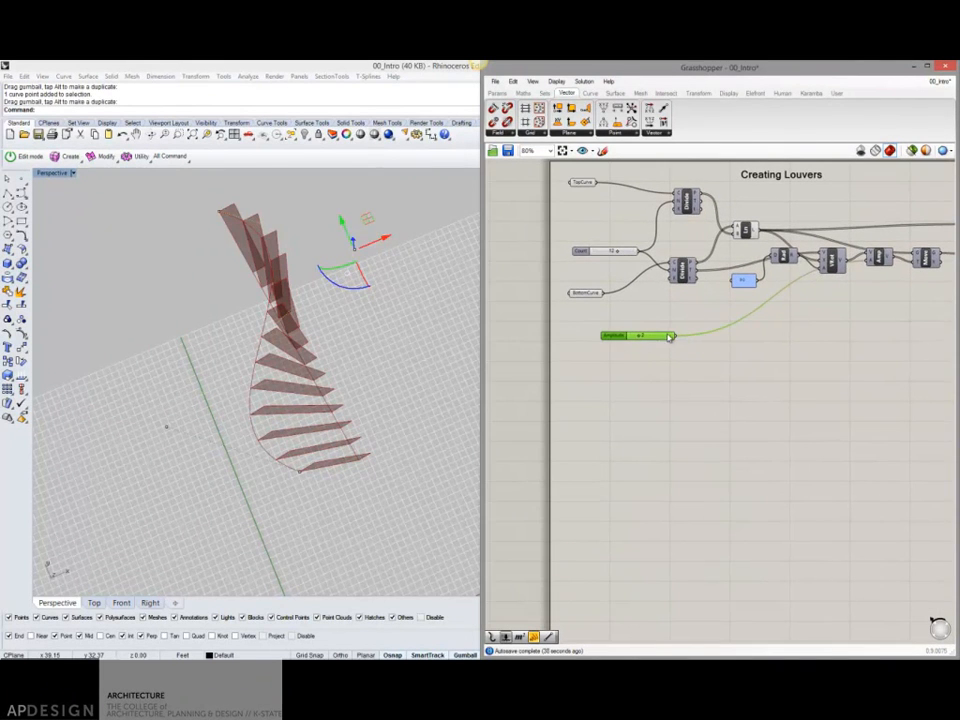
pyautogui.rightClick(611, 340)
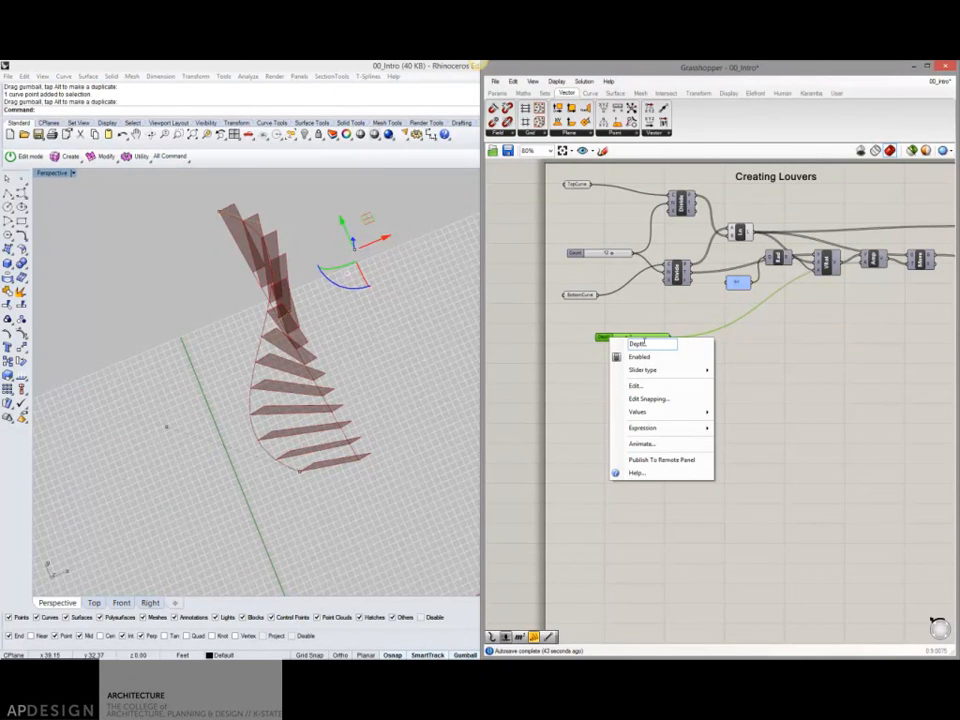
pyautogui.write('uver')
pyautogui.press('Return')
pyautogui.moveTo(615, 347); pyautogui.dragTo(609, 363)
pyautogui.moveTo(737, 282); pyautogui.dragTo(730, 292)
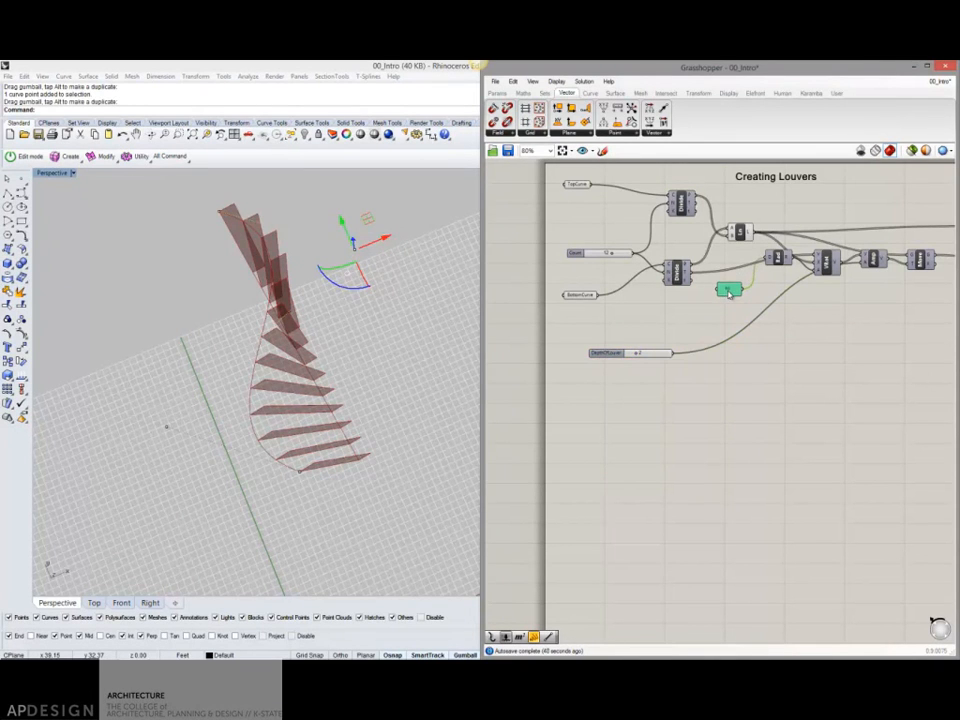
# Add a number slider with the value 30 beneath BottomCurve and name it RotationAngleForLouvers.
pyautogui.doubleClick(613, 320)
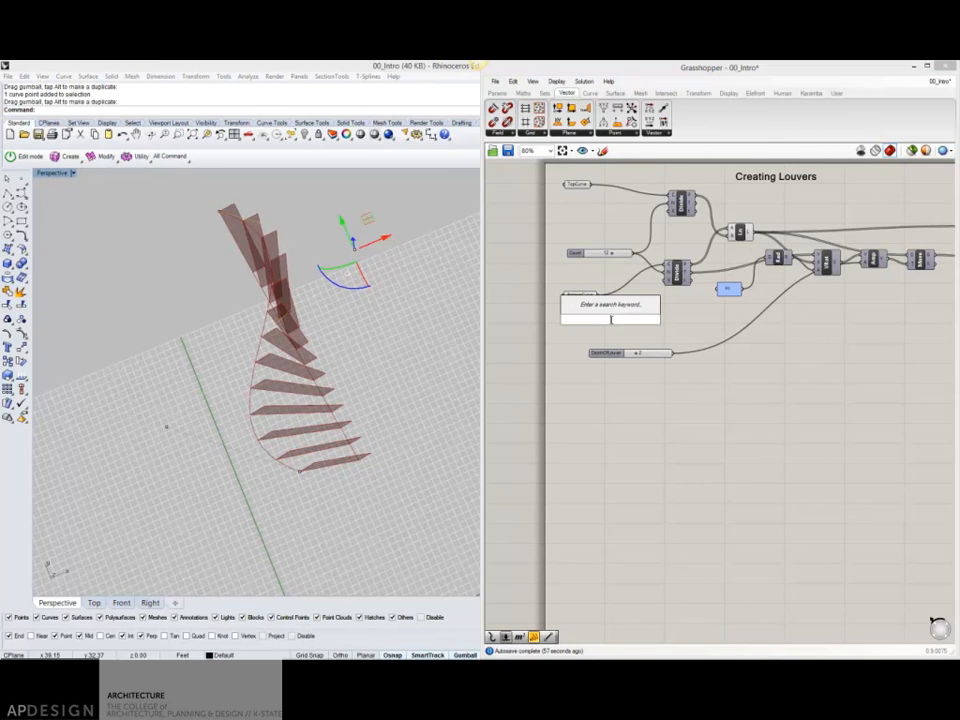
pyautogui.write('30')
pyautogui.press('Return')
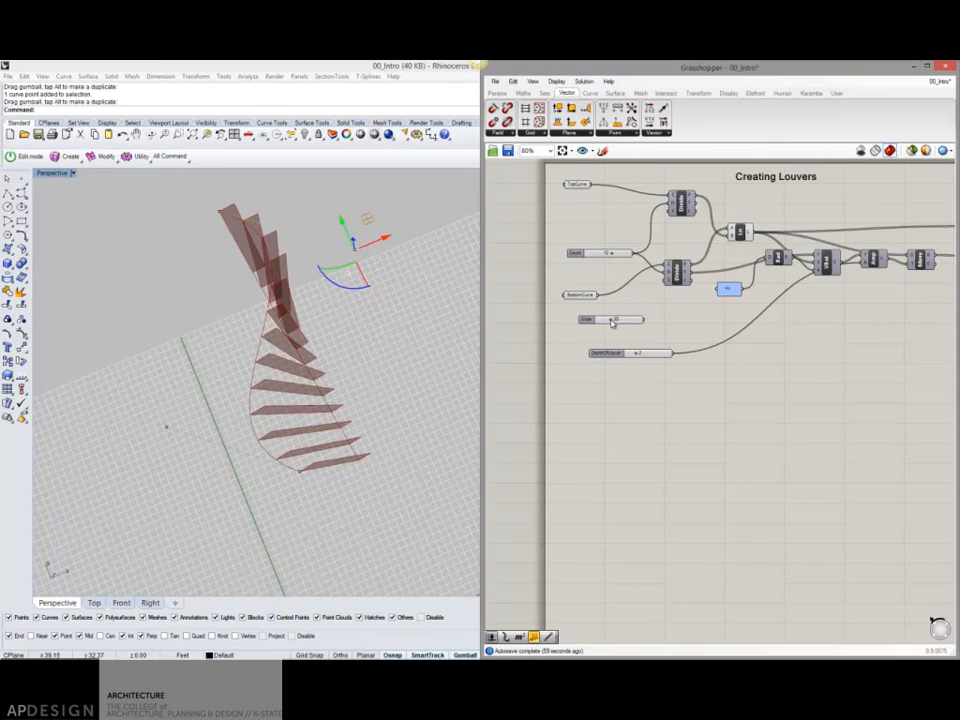
pyautogui.rightClick(586, 322)
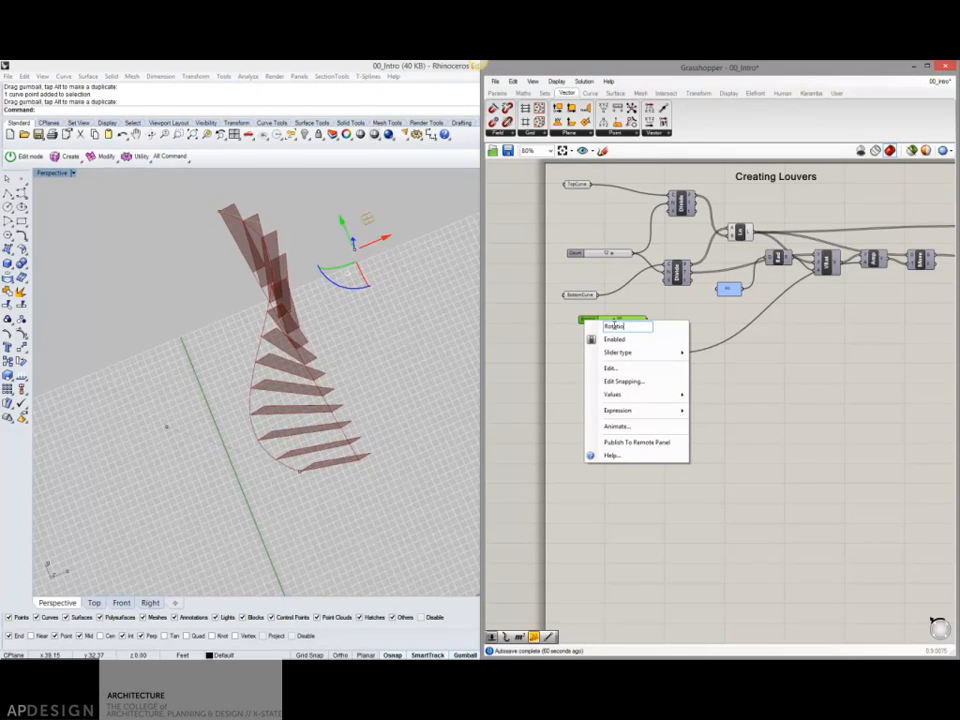
pyautogui.write('RotationAngleForLouve')
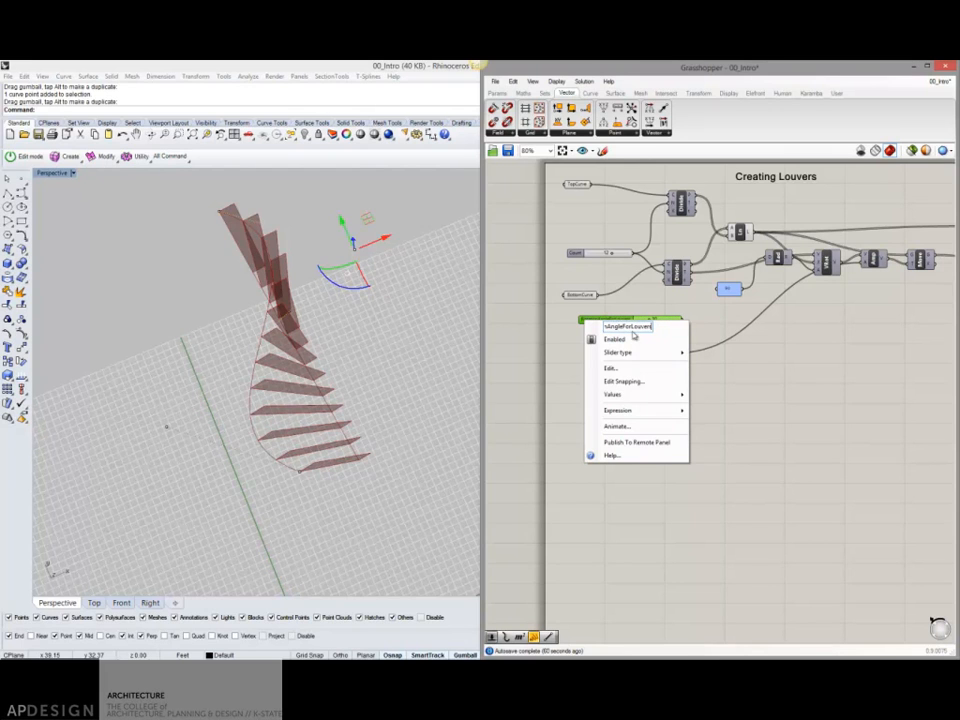
pyautogui.click(742, 360)
pyautogui.moveTo(687, 326); pyautogui.dragTo(653, 333, button='right')
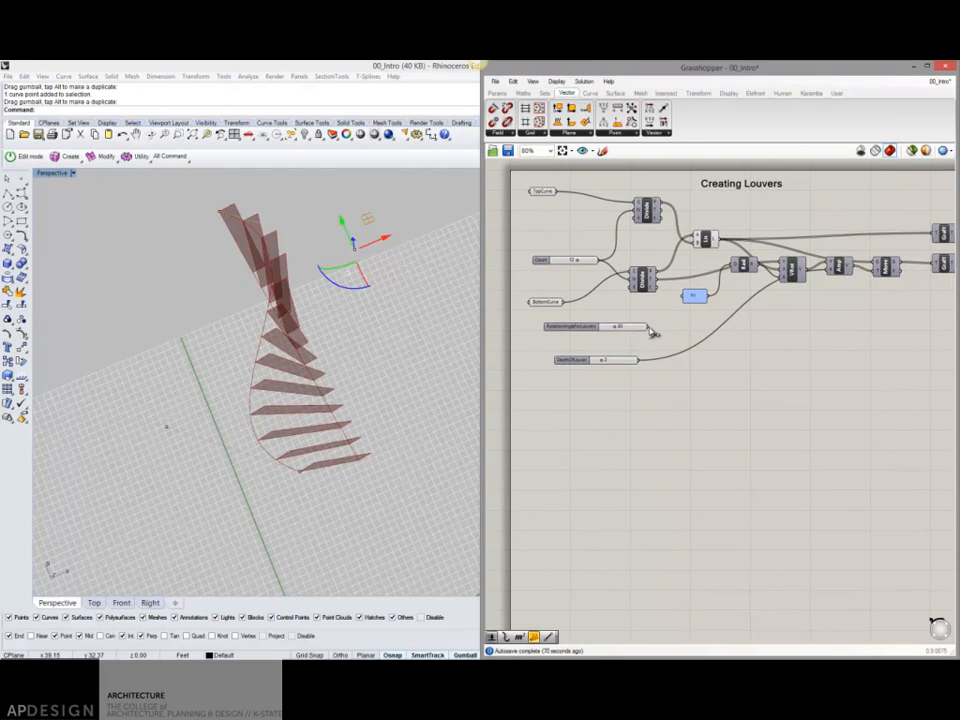
# Connect the RotationAngleForLouvers slider to the Radians input in place of the panel, and raise the slider to 100.
pyautogui.moveTo(648, 327); pyautogui.dragTo(734, 266)
pyautogui.moveTo(617, 326); pyautogui.dragTo(643, 344)
pyautogui.moveTo(643, 345); pyautogui.dragTo(618, 344, button='right')
# Edit the numeric domain of the RotationAngleForLouvers slider in its settings.
pyautogui.click(567, 329)
pyautogui.doubleClick(567, 329)
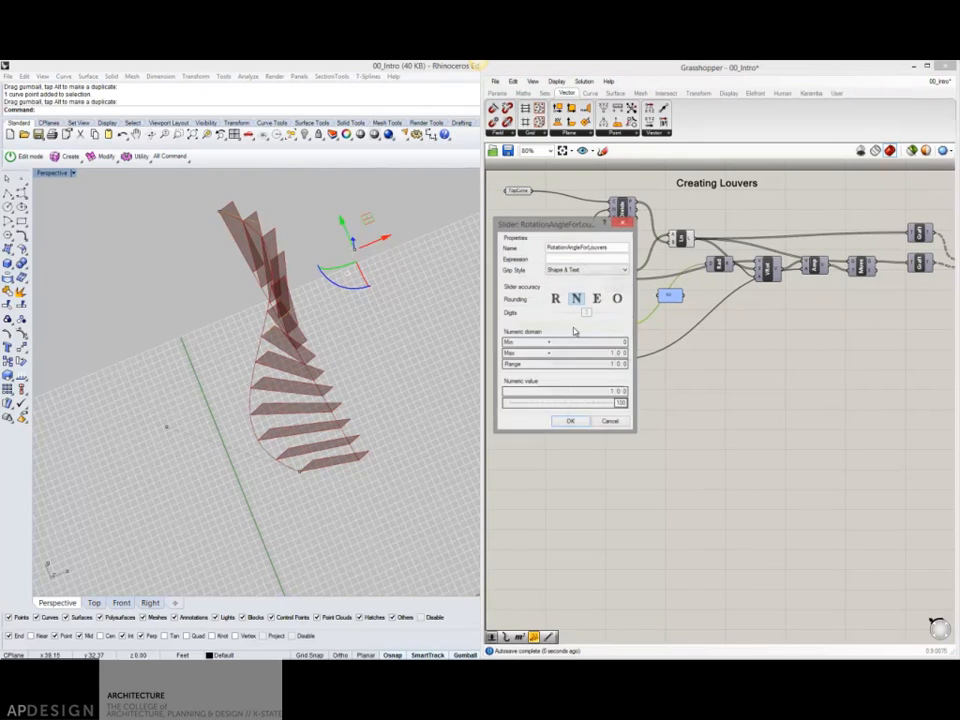
pyautogui.moveTo(625, 317); pyautogui.dragTo(603, 337)
pyautogui.click(582, 421)
pyautogui.moveTo(420, 378)
pyautogui.mouseDown(button='right')
pyautogui.moveTo(388, 381)
pyautogui.moveTo(422, 336)
pyautogui.moveTo(444, 336)
pyautogui.moveTo(427, 379)
pyautogui.moveTo(388, 399)
pyautogui.moveTo(392, 369)
pyautogui.moveTo(450, 330)
pyautogui.moveTo(411, 356)
pyautogui.mouseUp(button='right')
pyautogui.moveTo(660, 401); pyautogui.dragTo(617, 380, button='right')
pyautogui.moveTo(410, 389); pyautogui.dragTo(398, 397, button='right')
pyautogui.moveTo(592, 377); pyautogui.dragTo(650, 354, button='right')
pyautogui.moveTo(741, 359); pyautogui.dragTo(713, 363, button='right')
pyautogui.moveTo(332, 418); pyautogui.dragTo(259, 388, button='right')
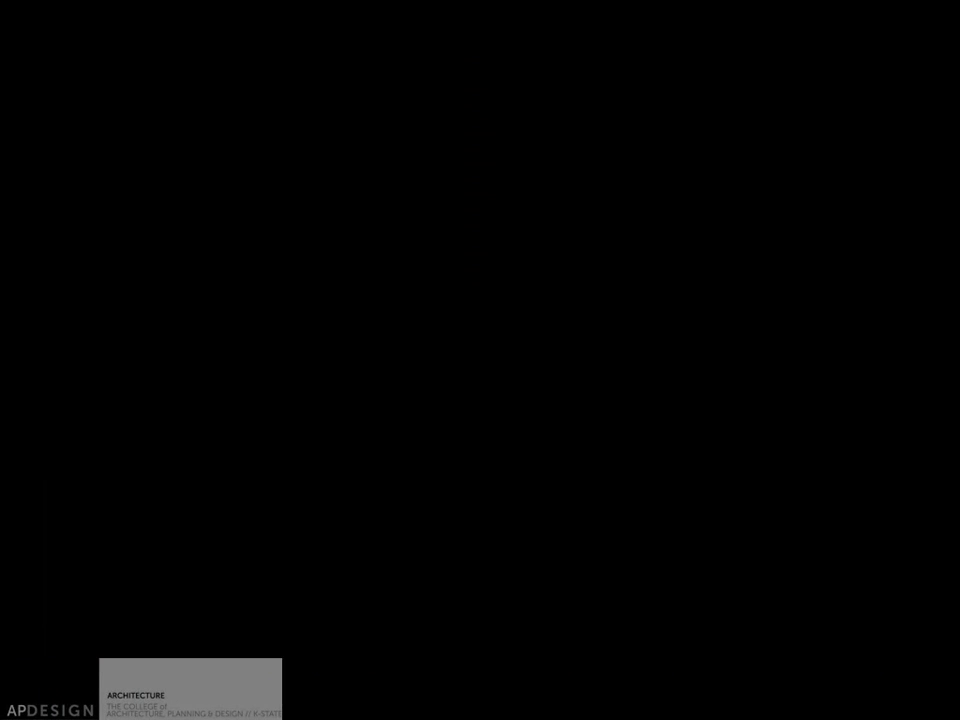